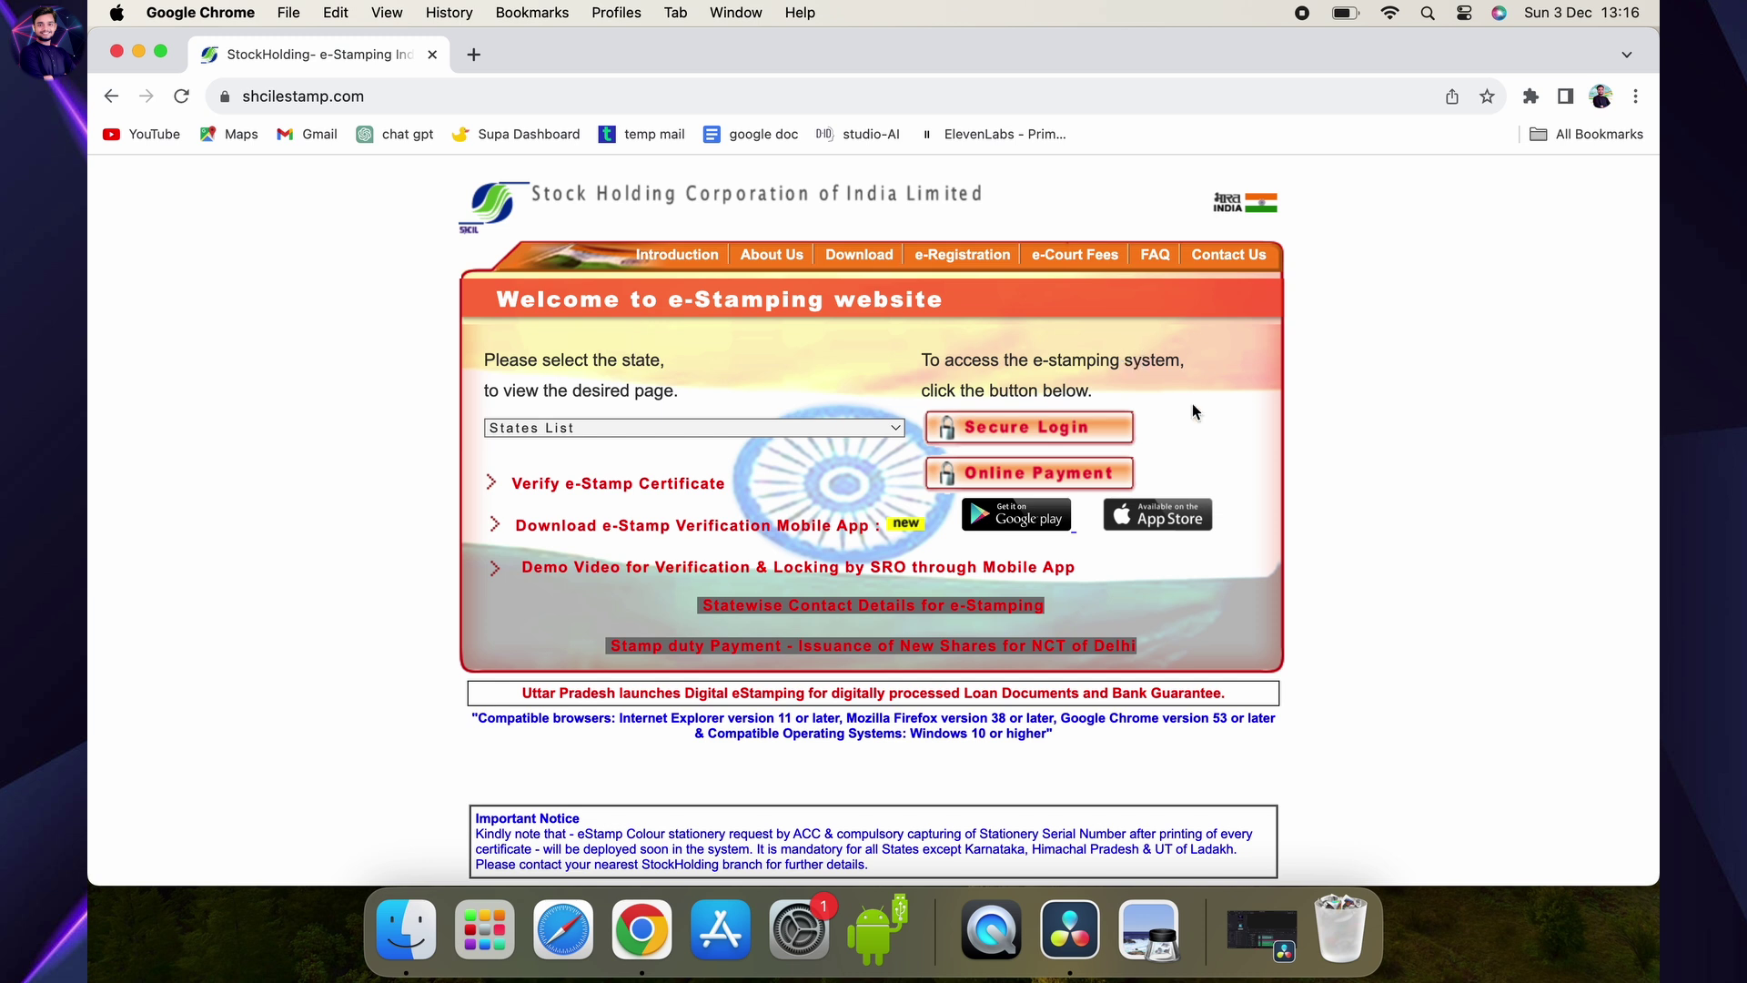
- Open the Online Payment portal after reviewing the notice of states where online e-stamp certificates are available
left_click(1095, 477)
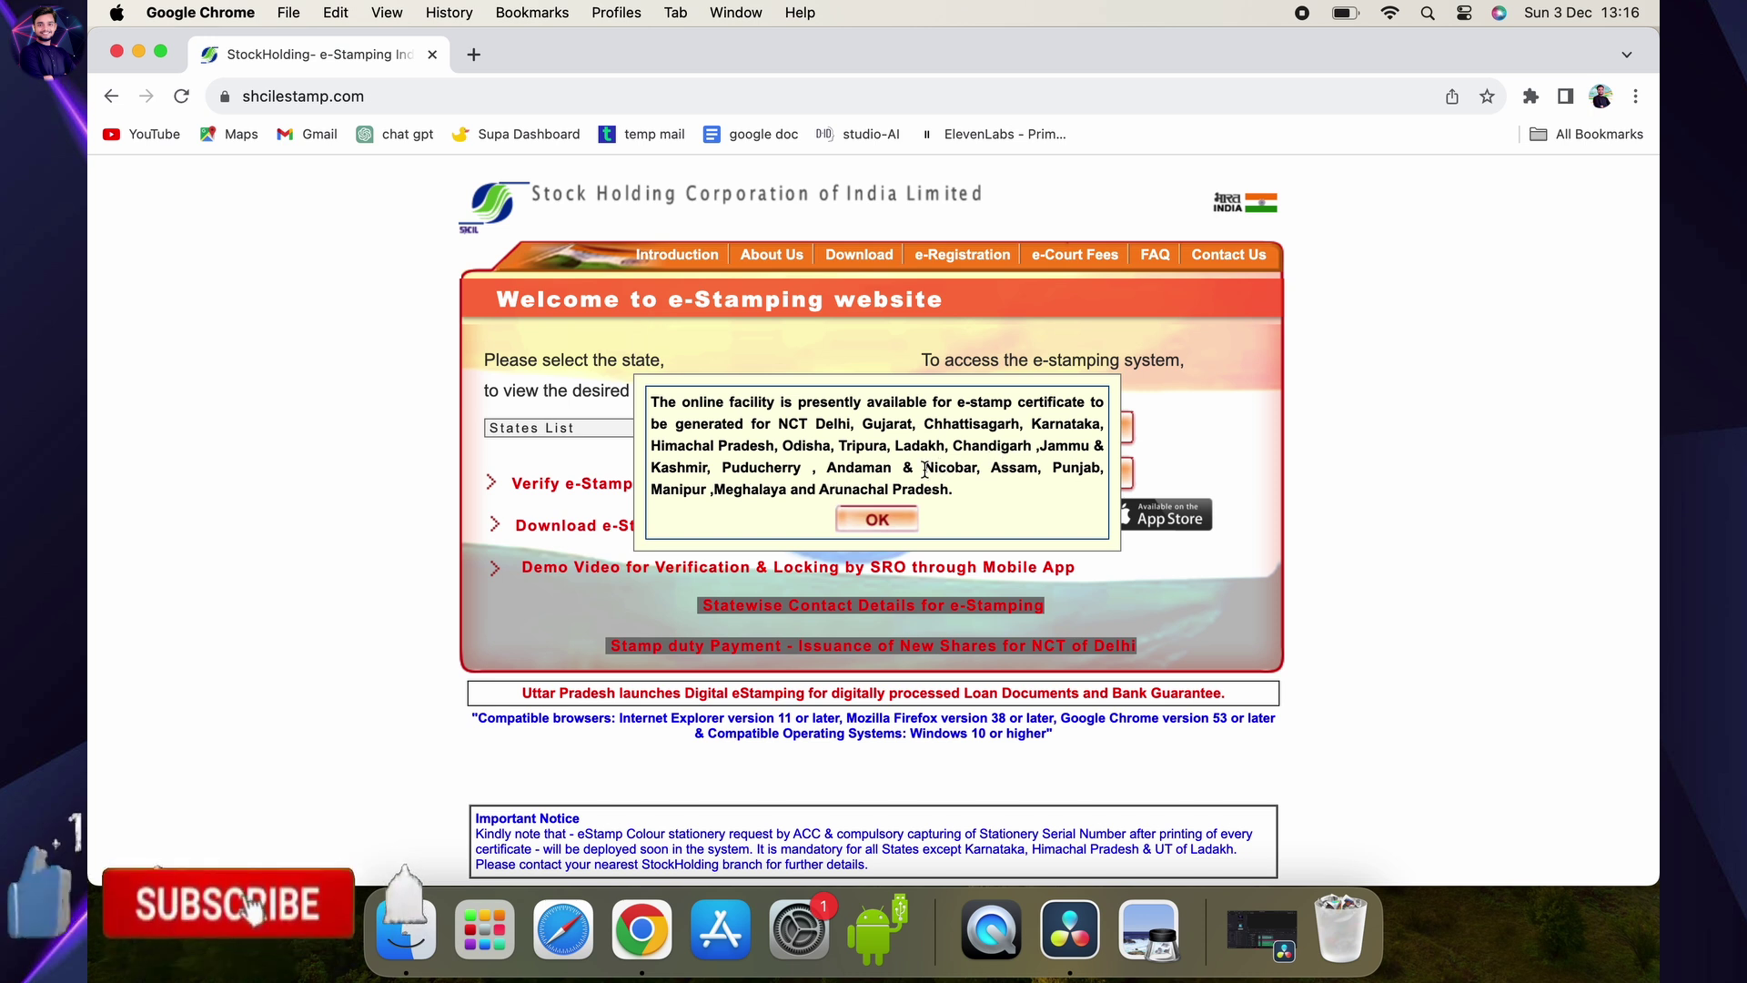
left_click_drag(1001, 493, 650, 402)
left_click(701, 417)
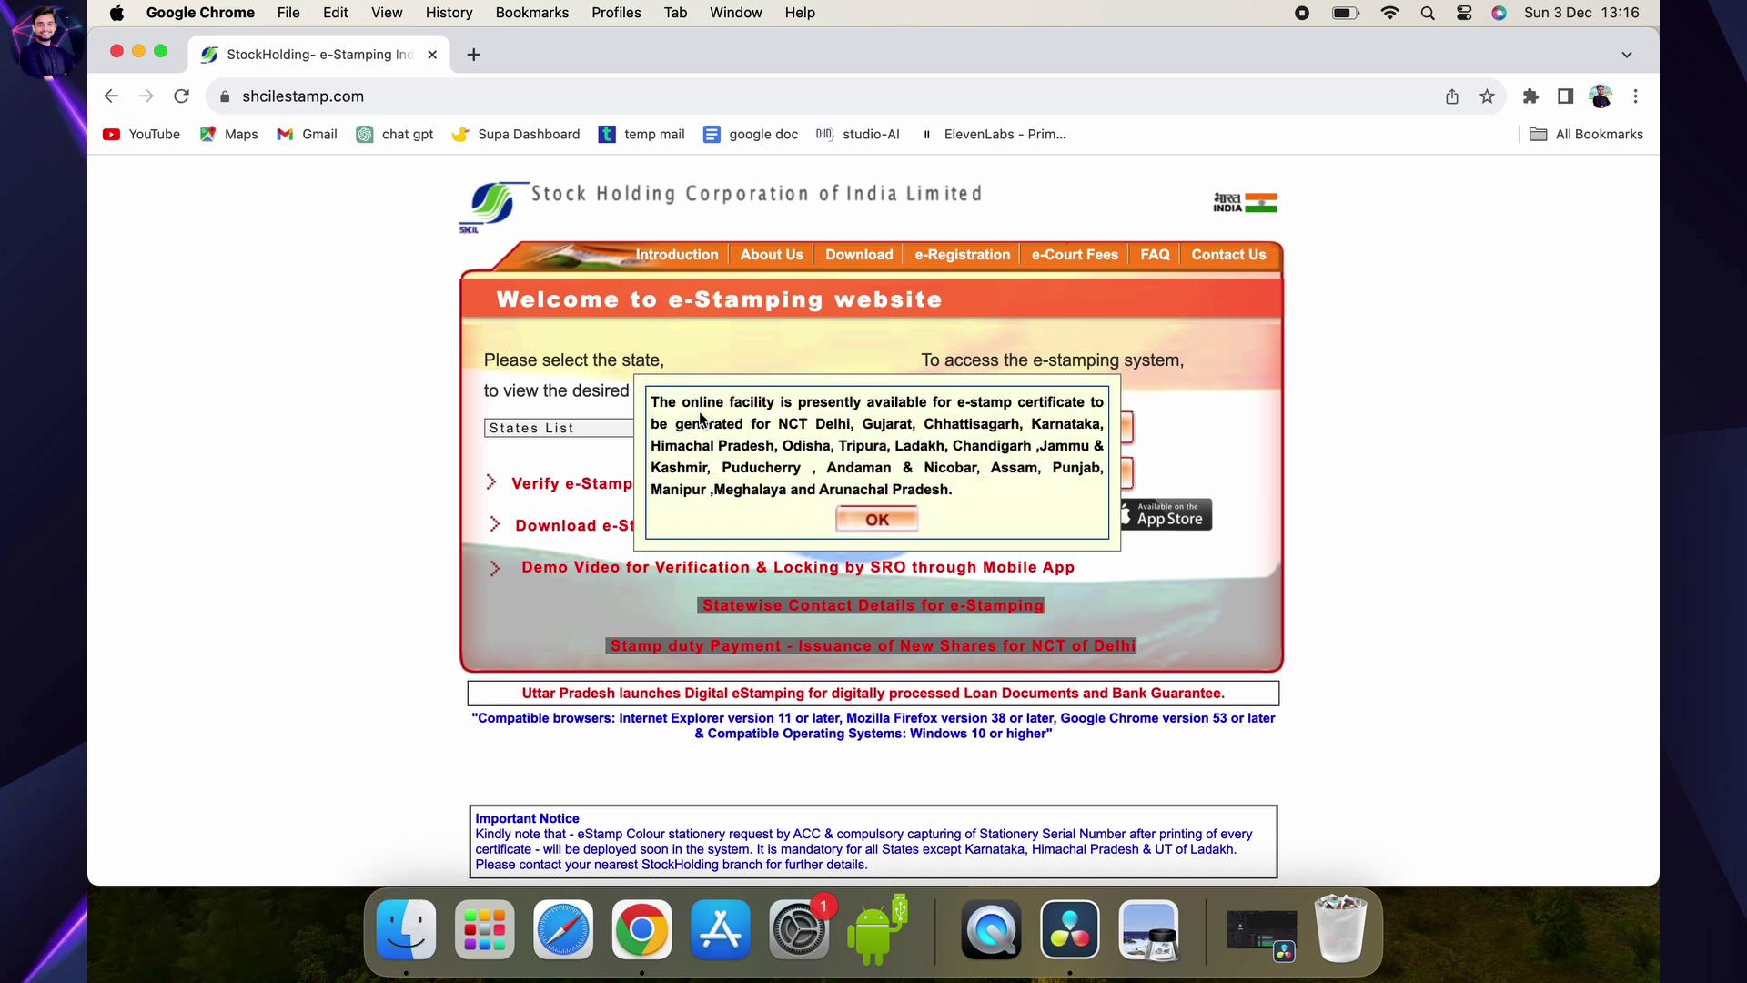
left_click(509, 432)
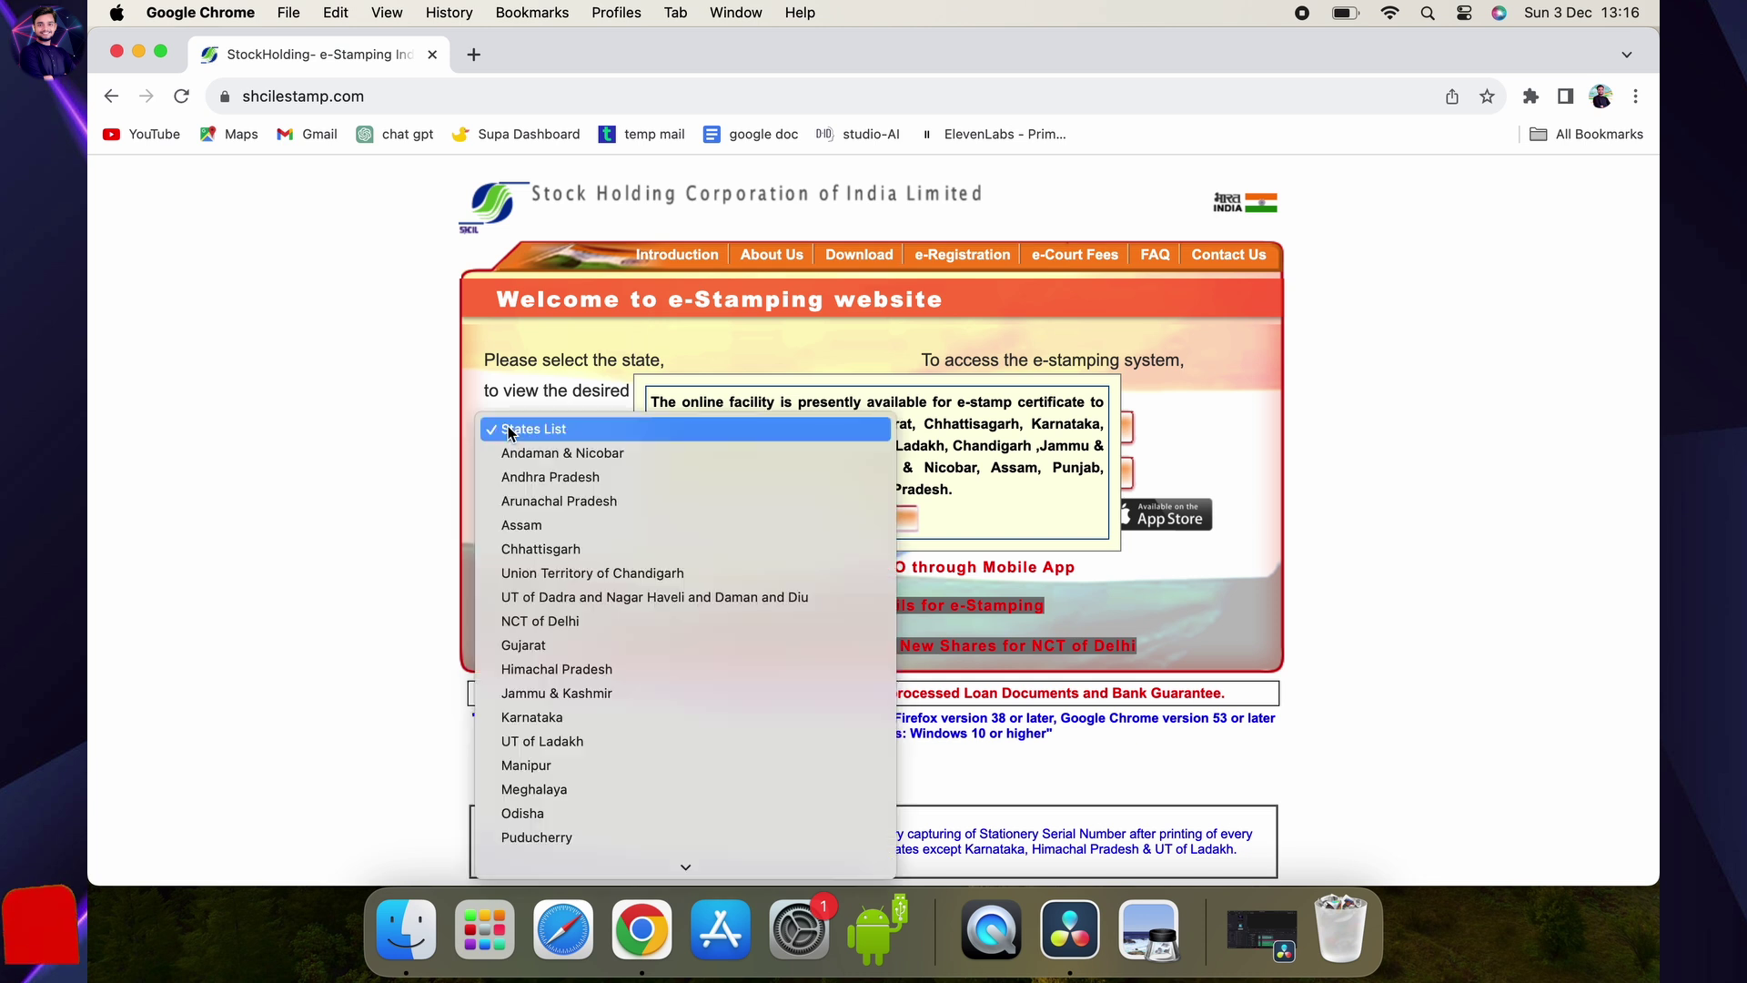
scroll(547, 696, "down", 3)
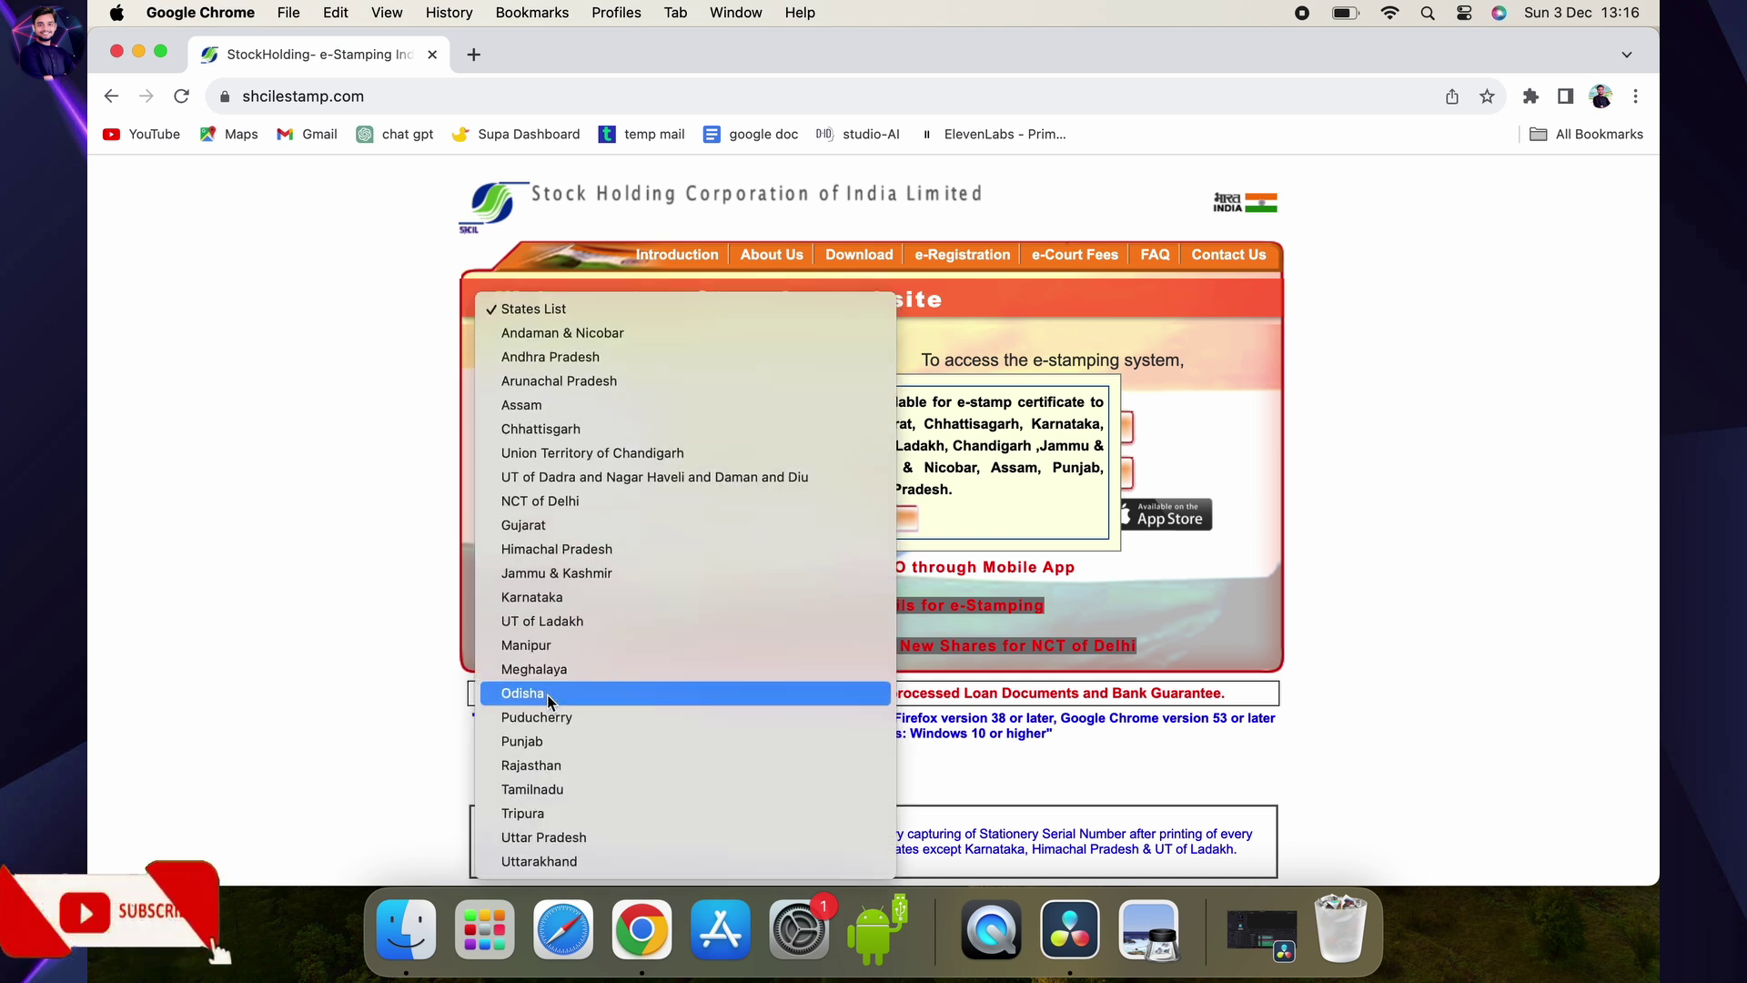
left_click(435, 454)
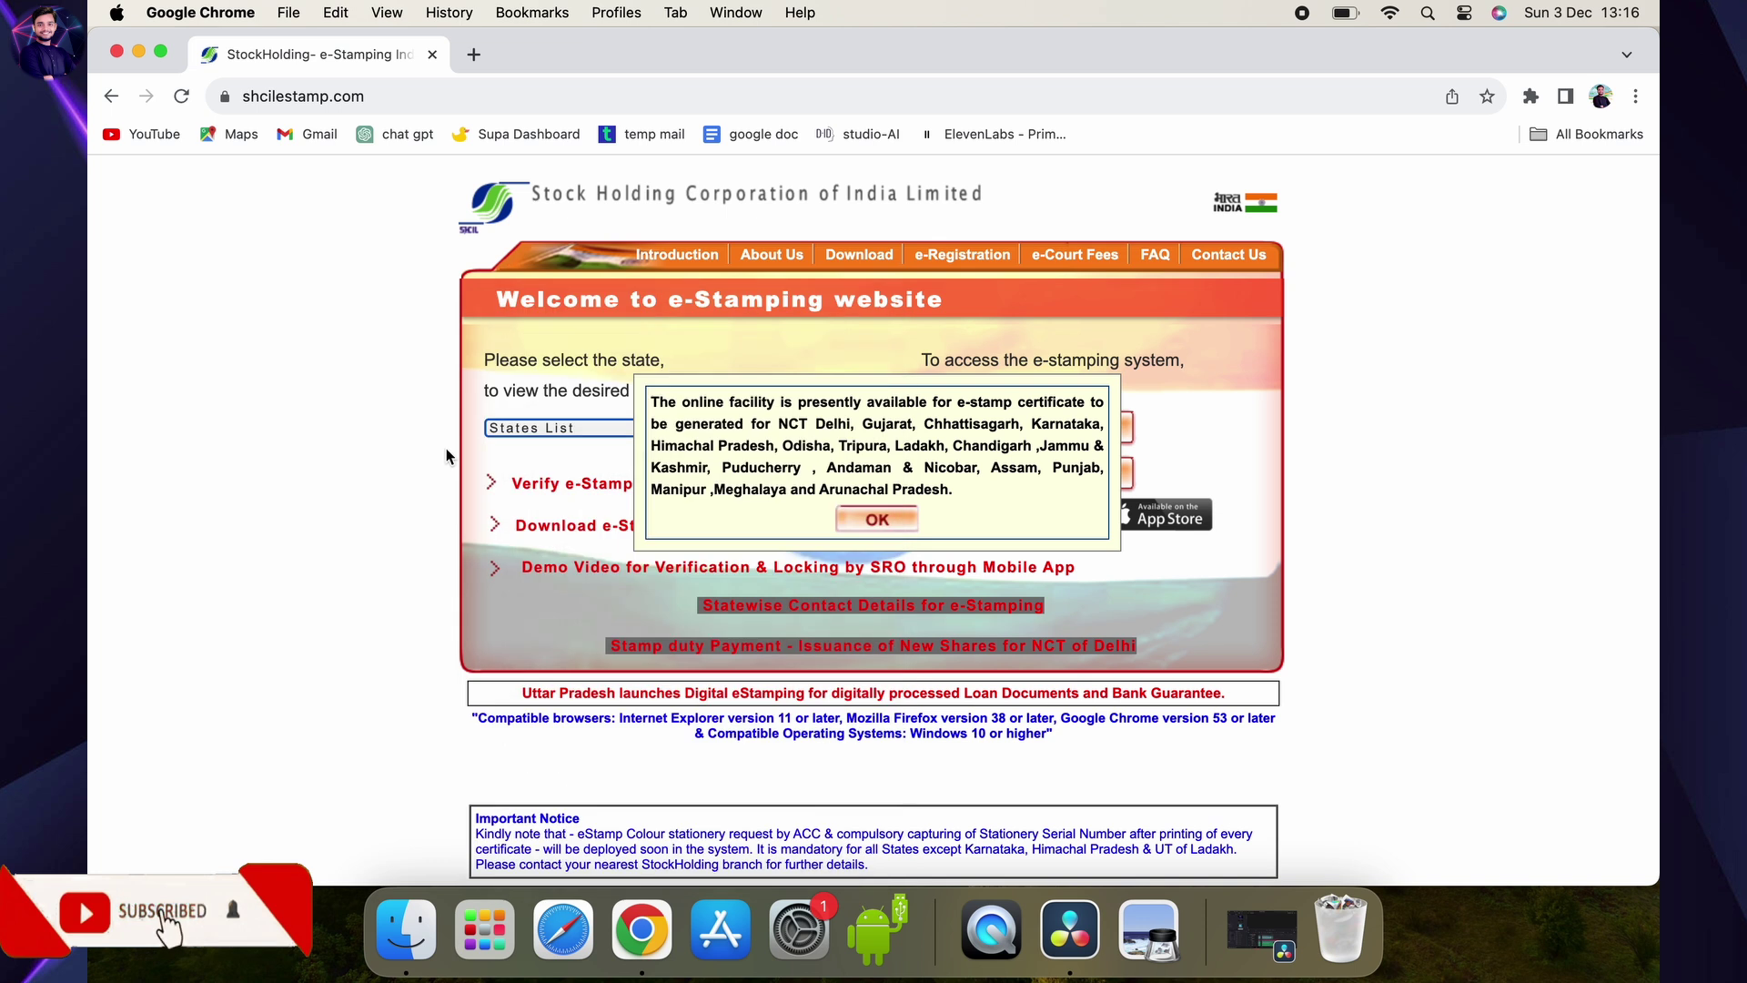
left_click(881, 519)
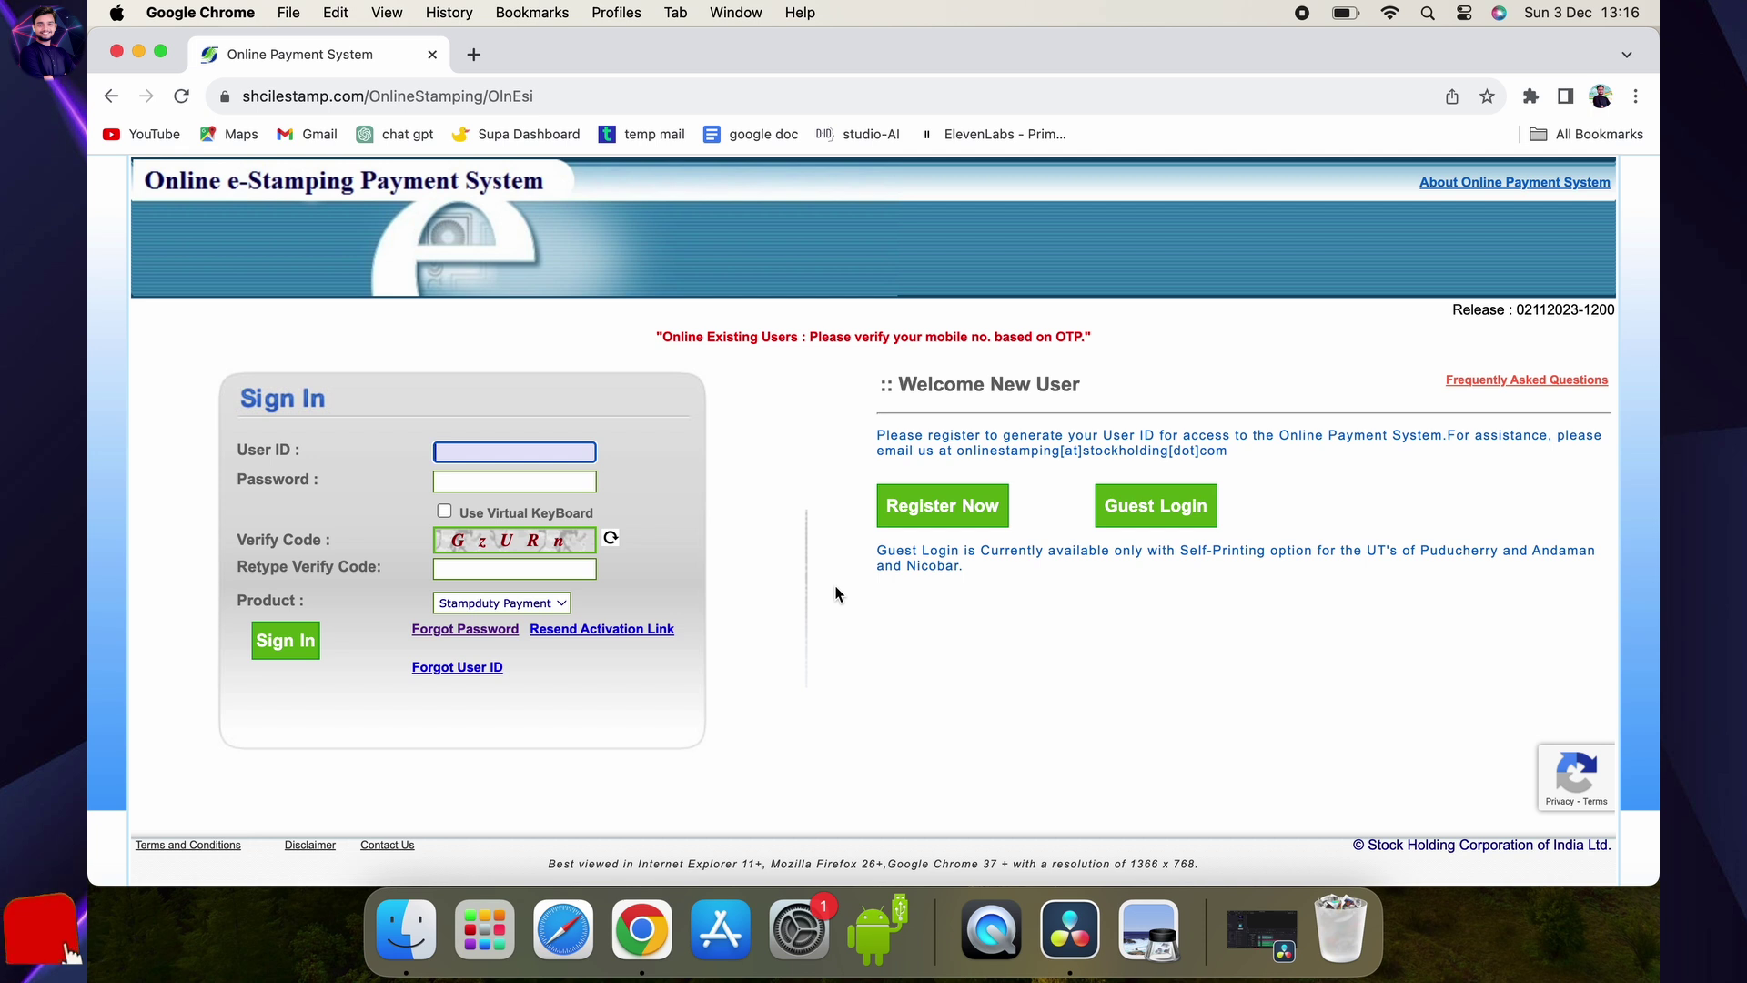
- Open the new user registration form and look through the available security questions
left_click(930, 508)
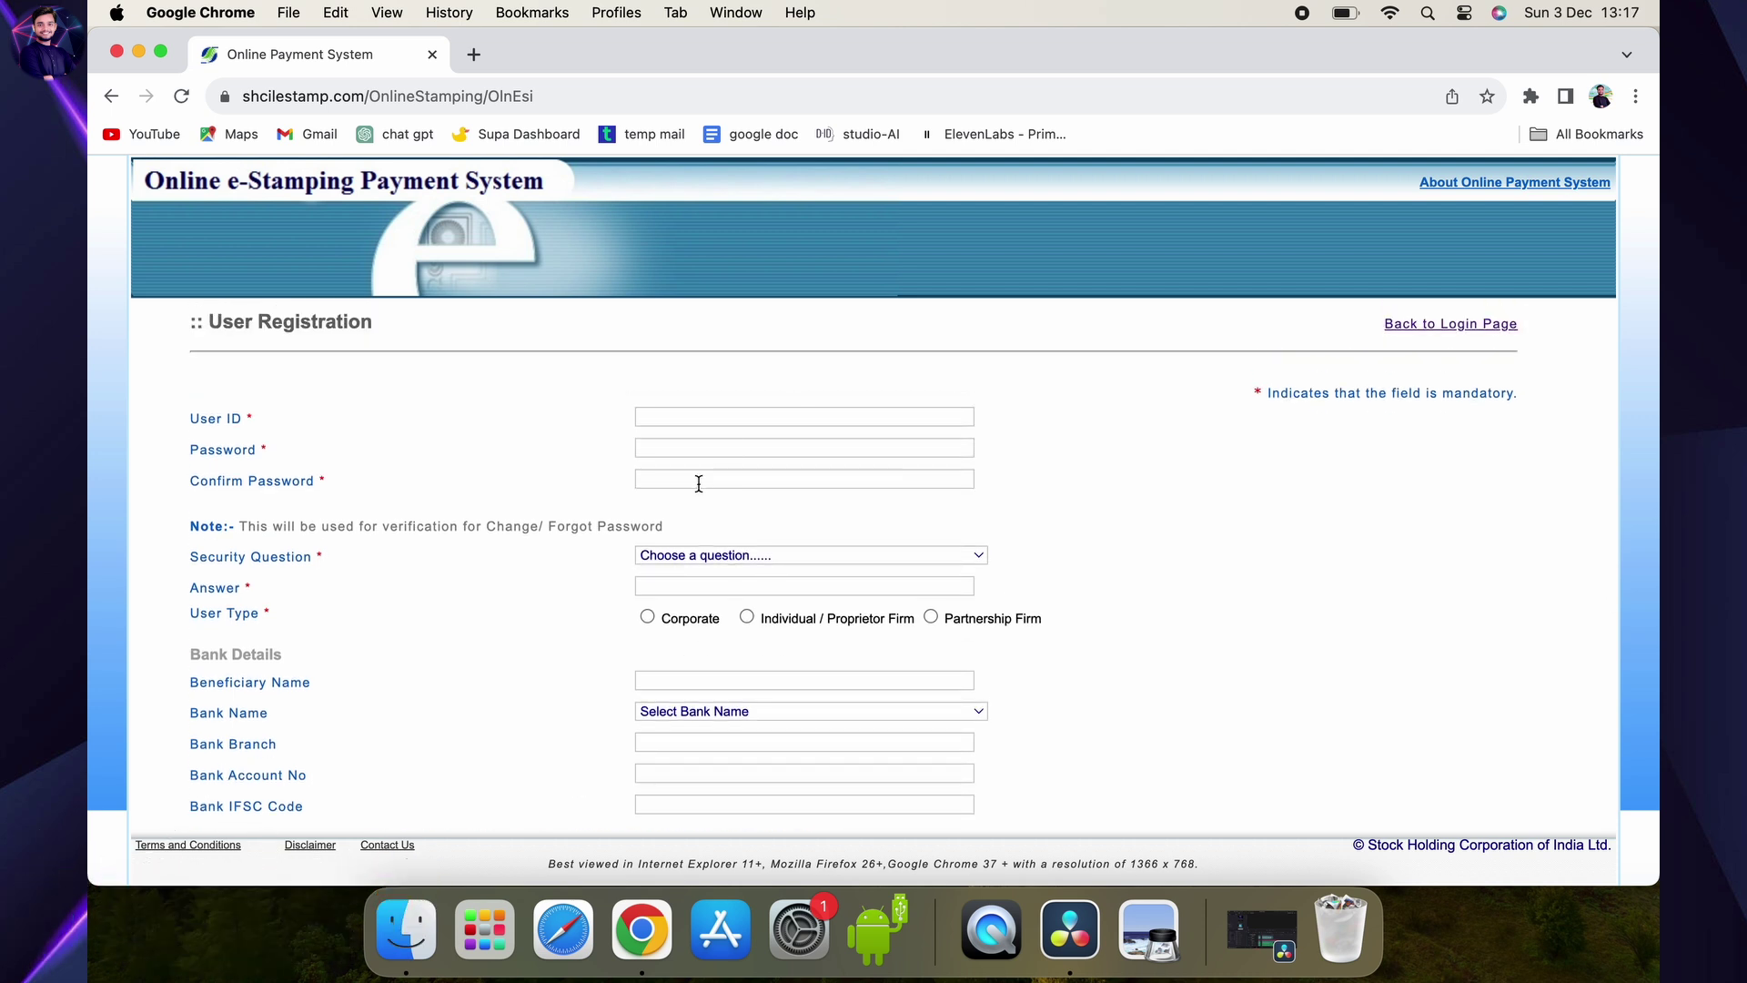
scroll(698, 483, "down", 2)
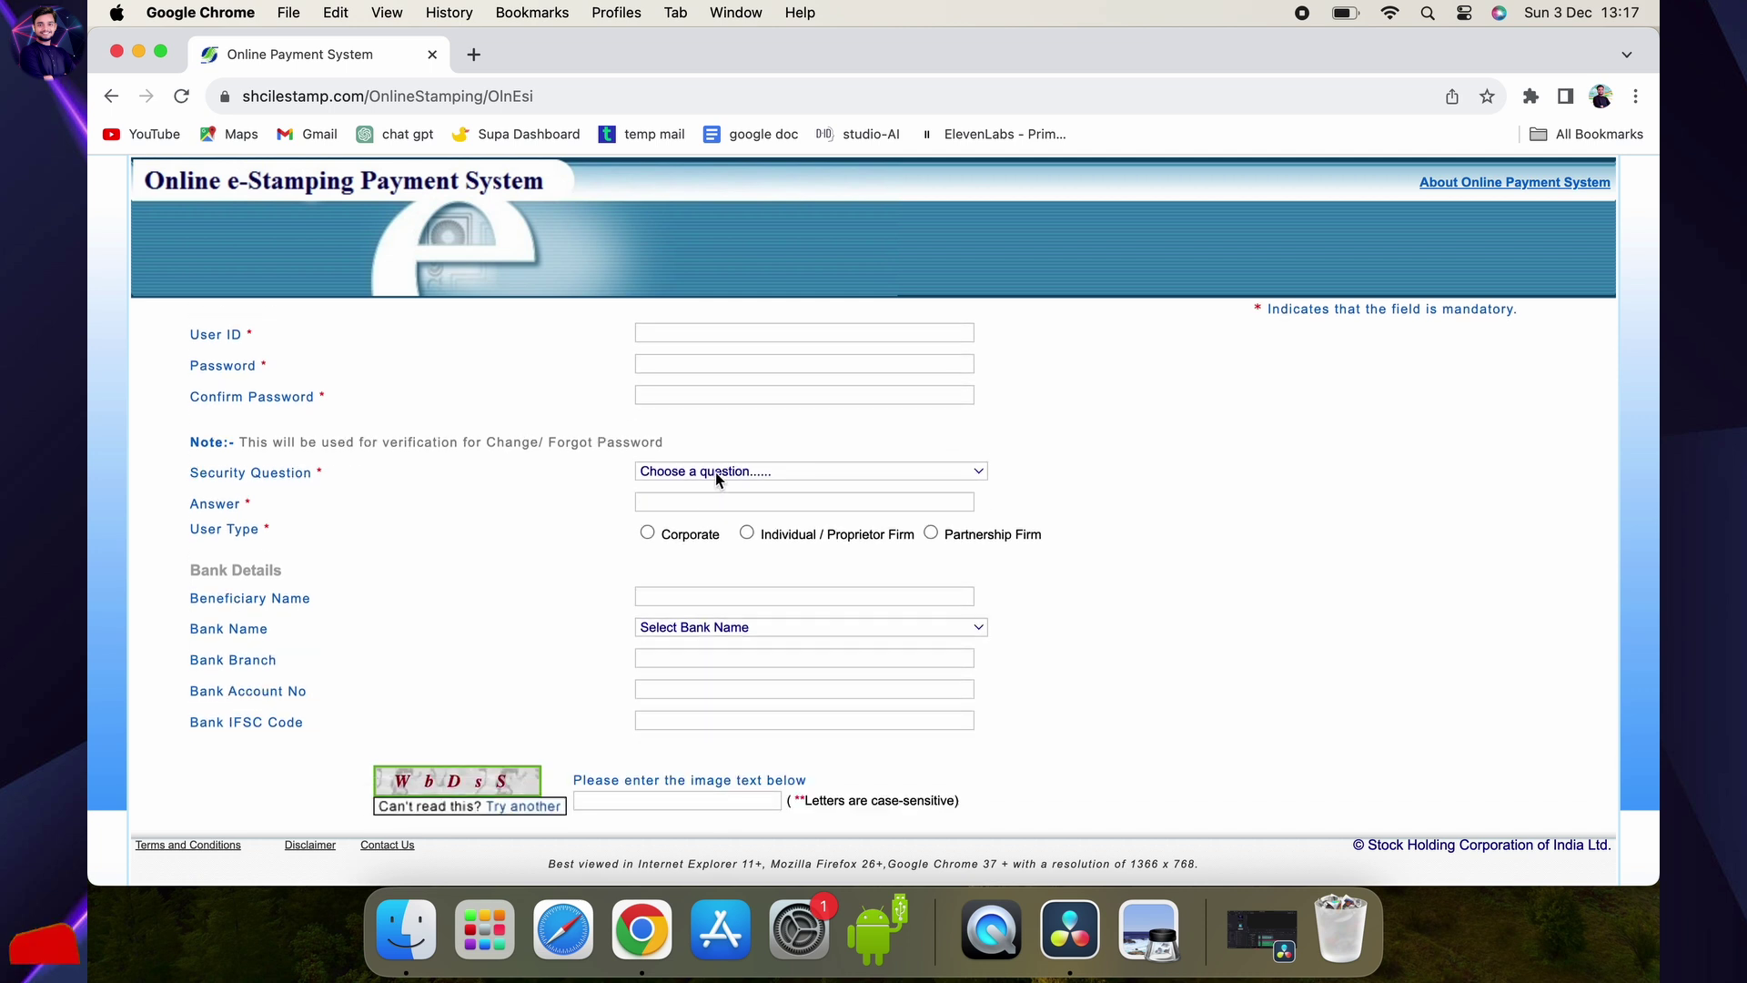
left_click(715, 473)
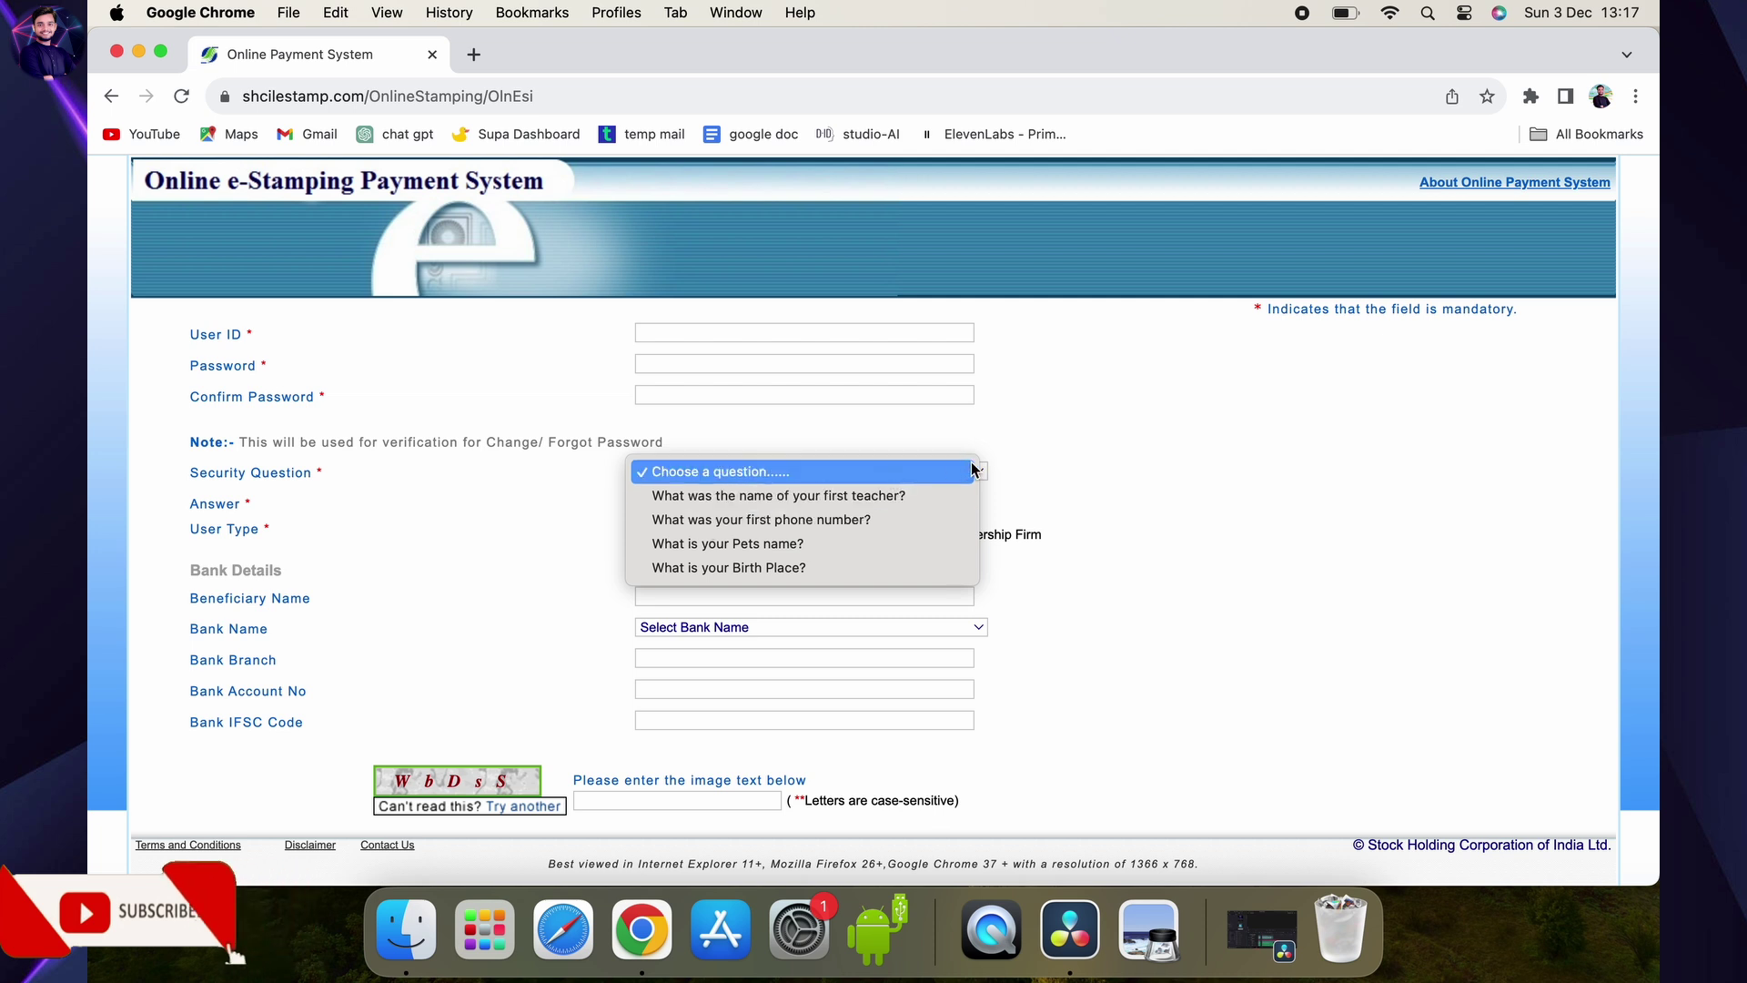
left_click(946, 447)
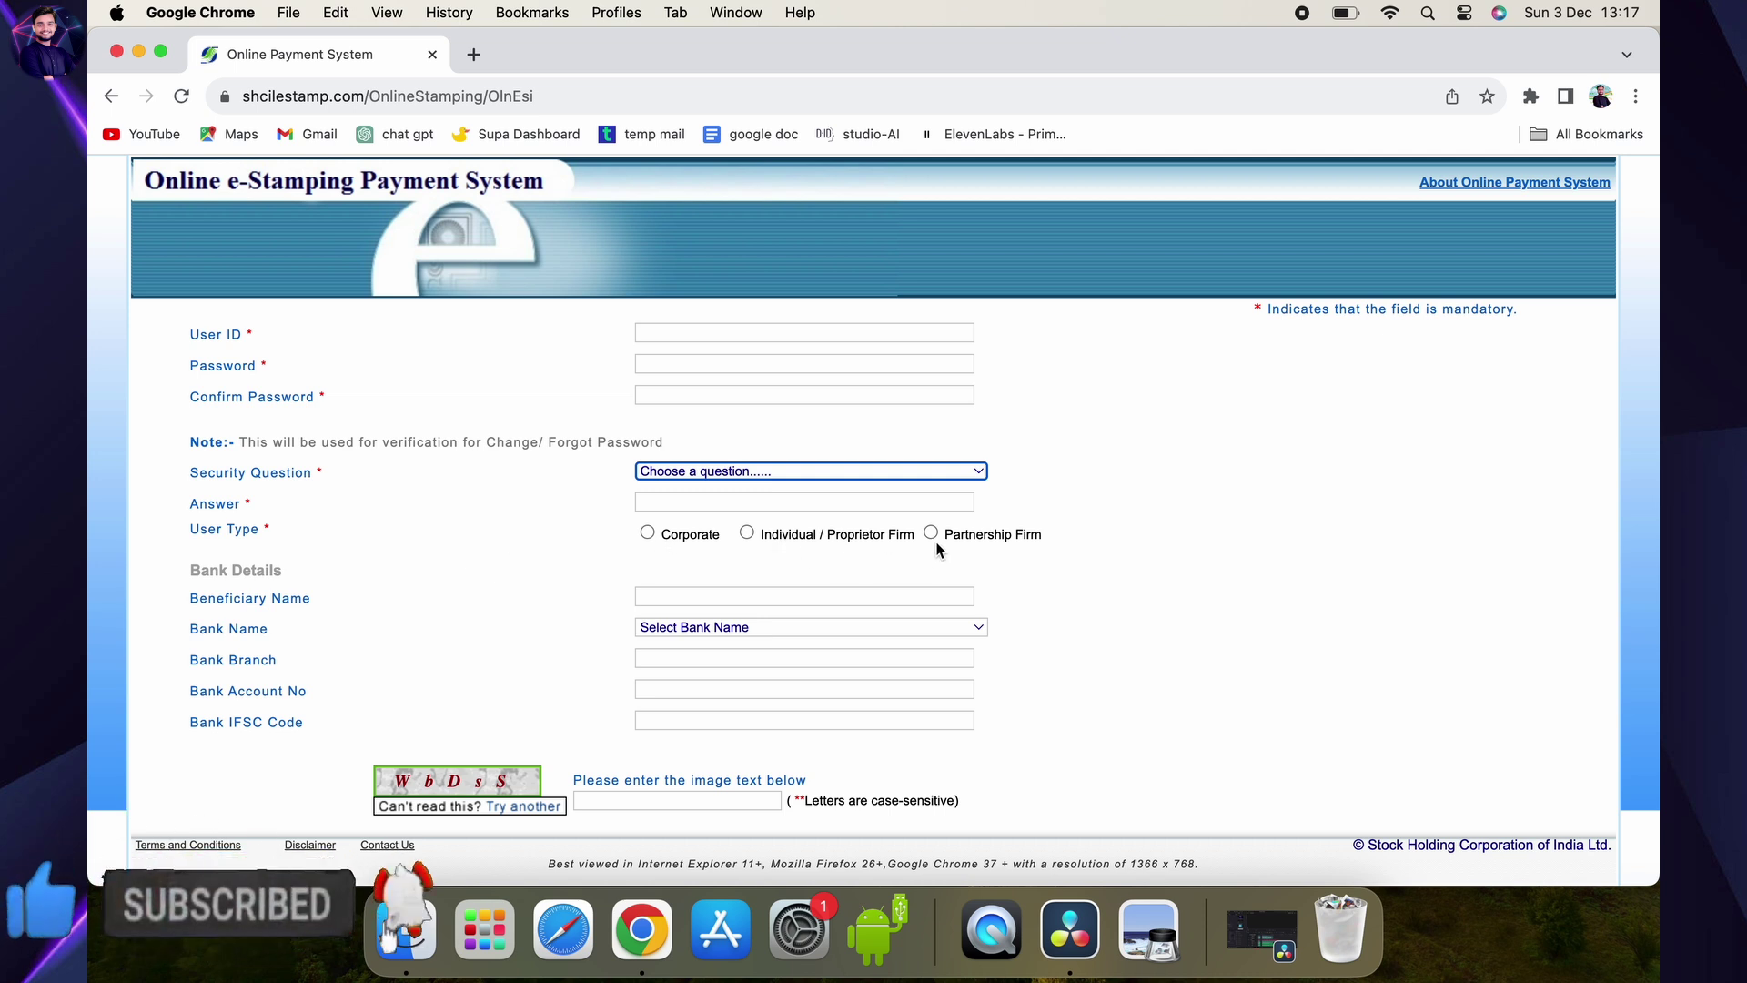
- Set the registration's user type to Individual / Proprietor Firm, gender to Male and state to MADHYA PRADESH
left_click(746, 533)
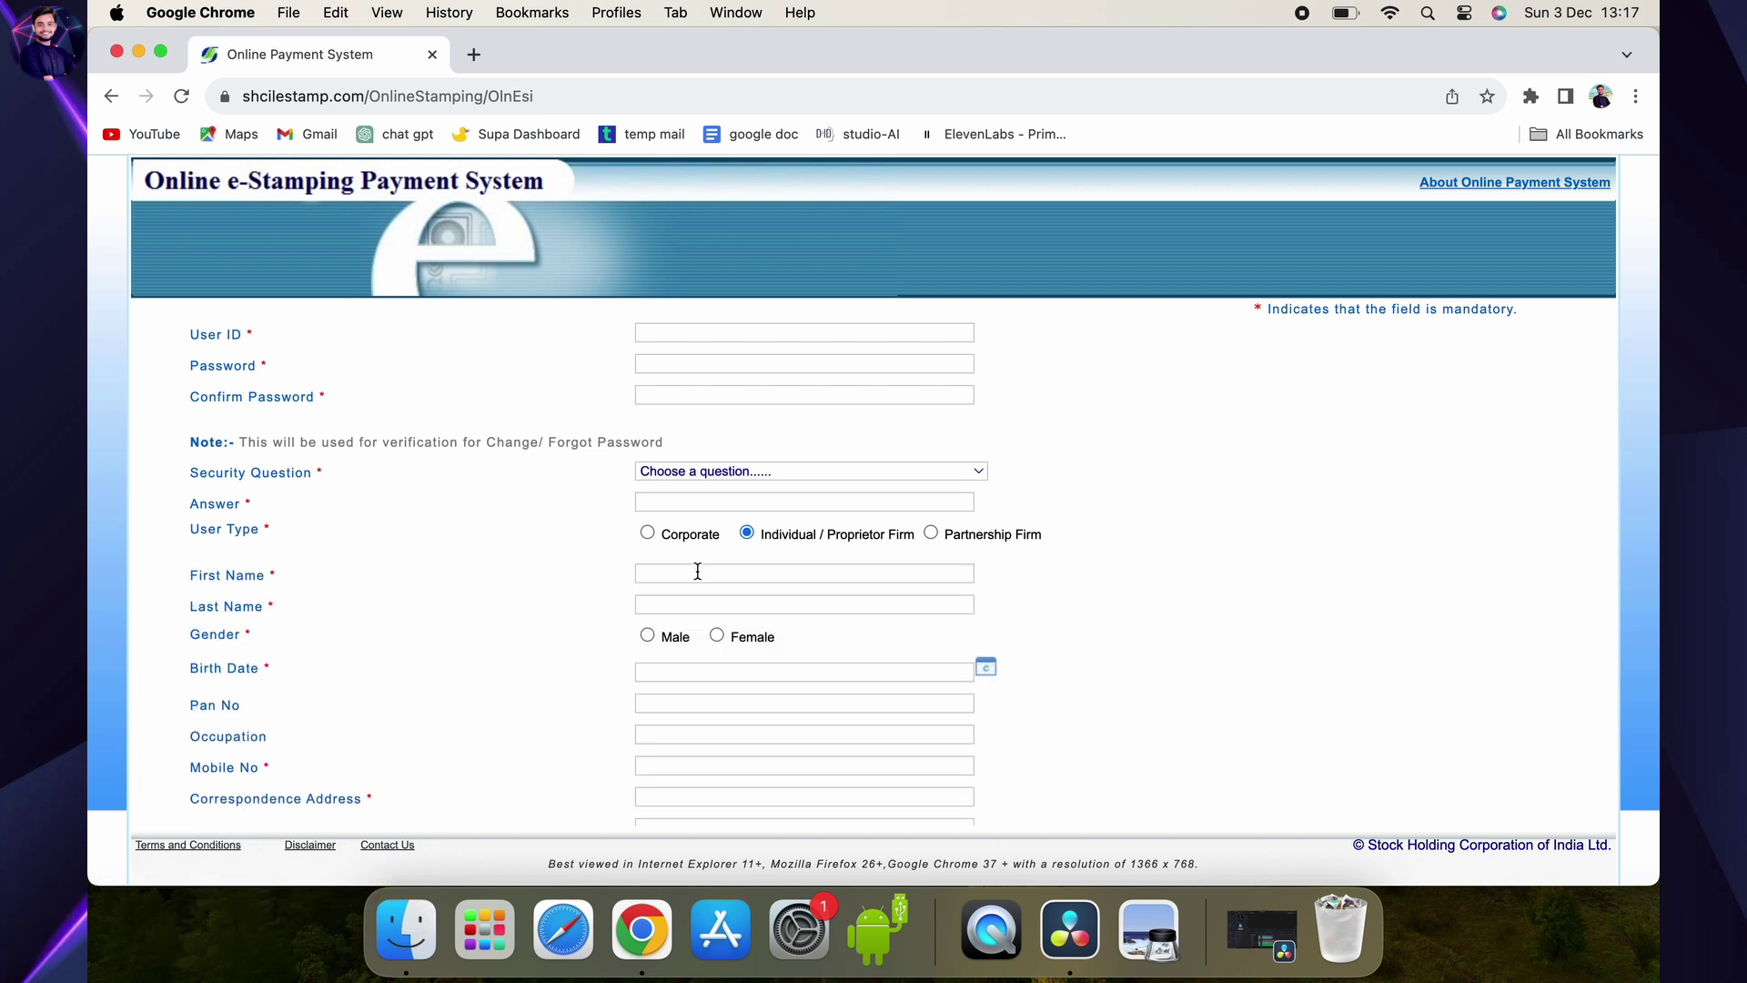
scroll(697, 564, "down", 2)
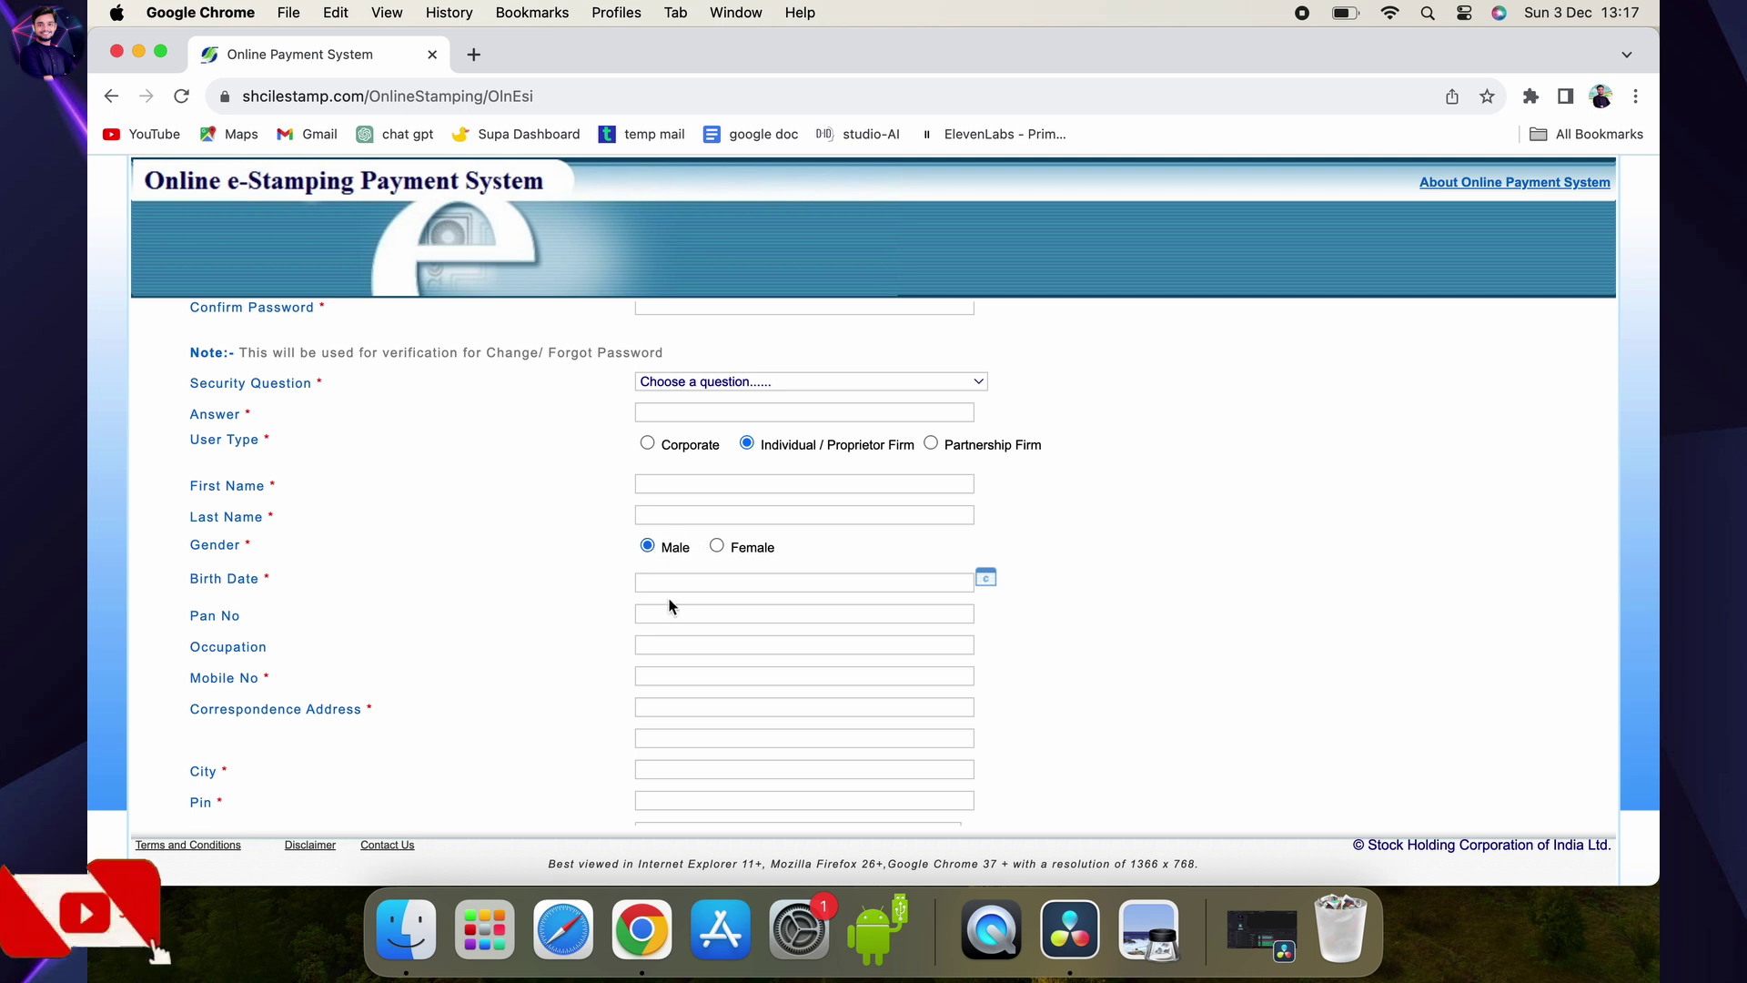
scroll(663, 601, "down", 3)
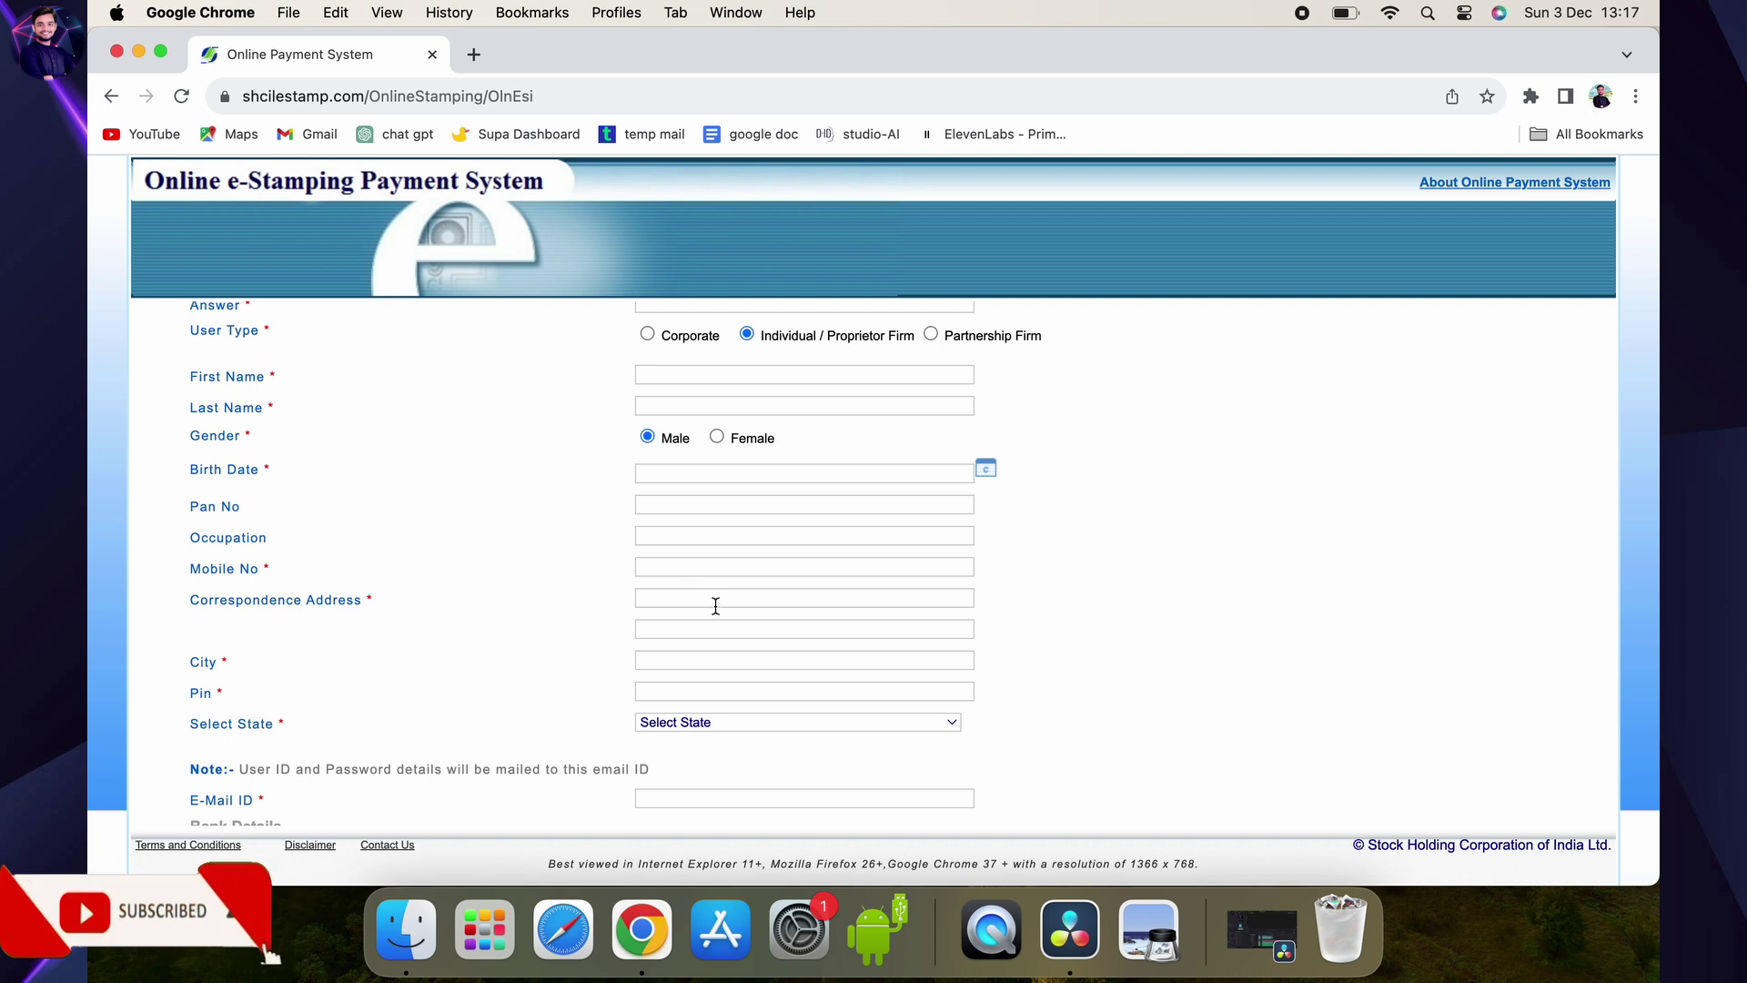
scroll(710, 606, "down", 2)
scroll(714, 597, "down", 2)
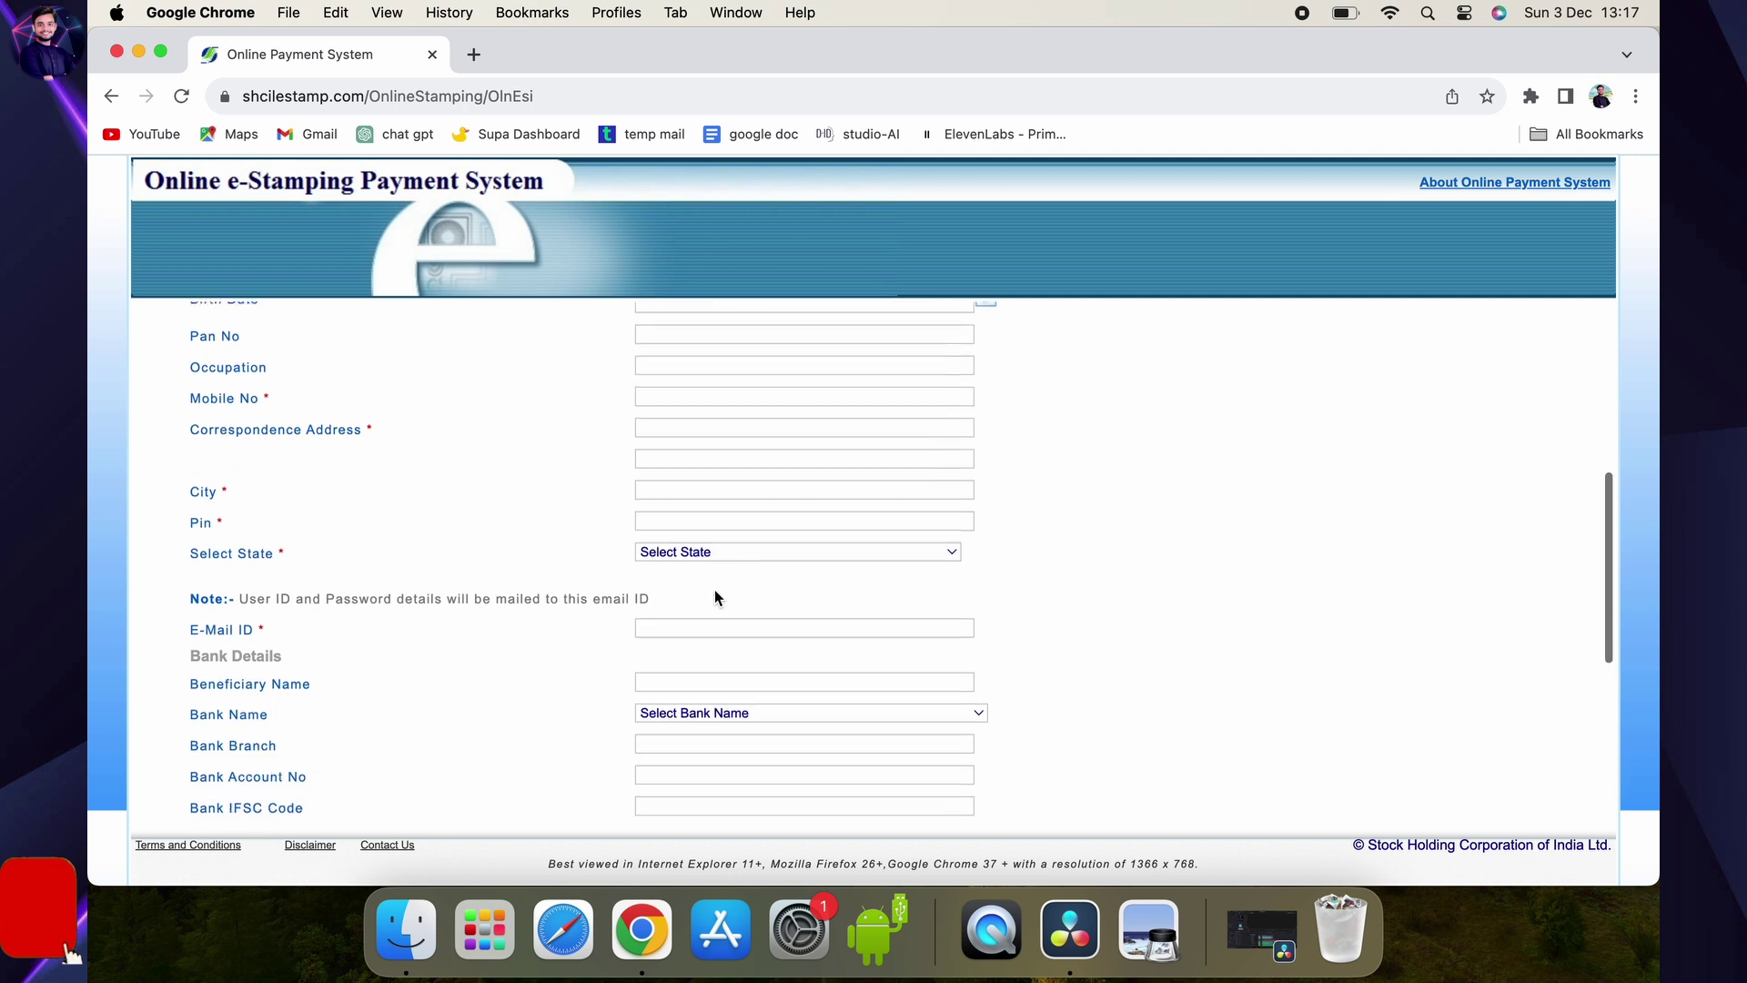
left_click(719, 554)
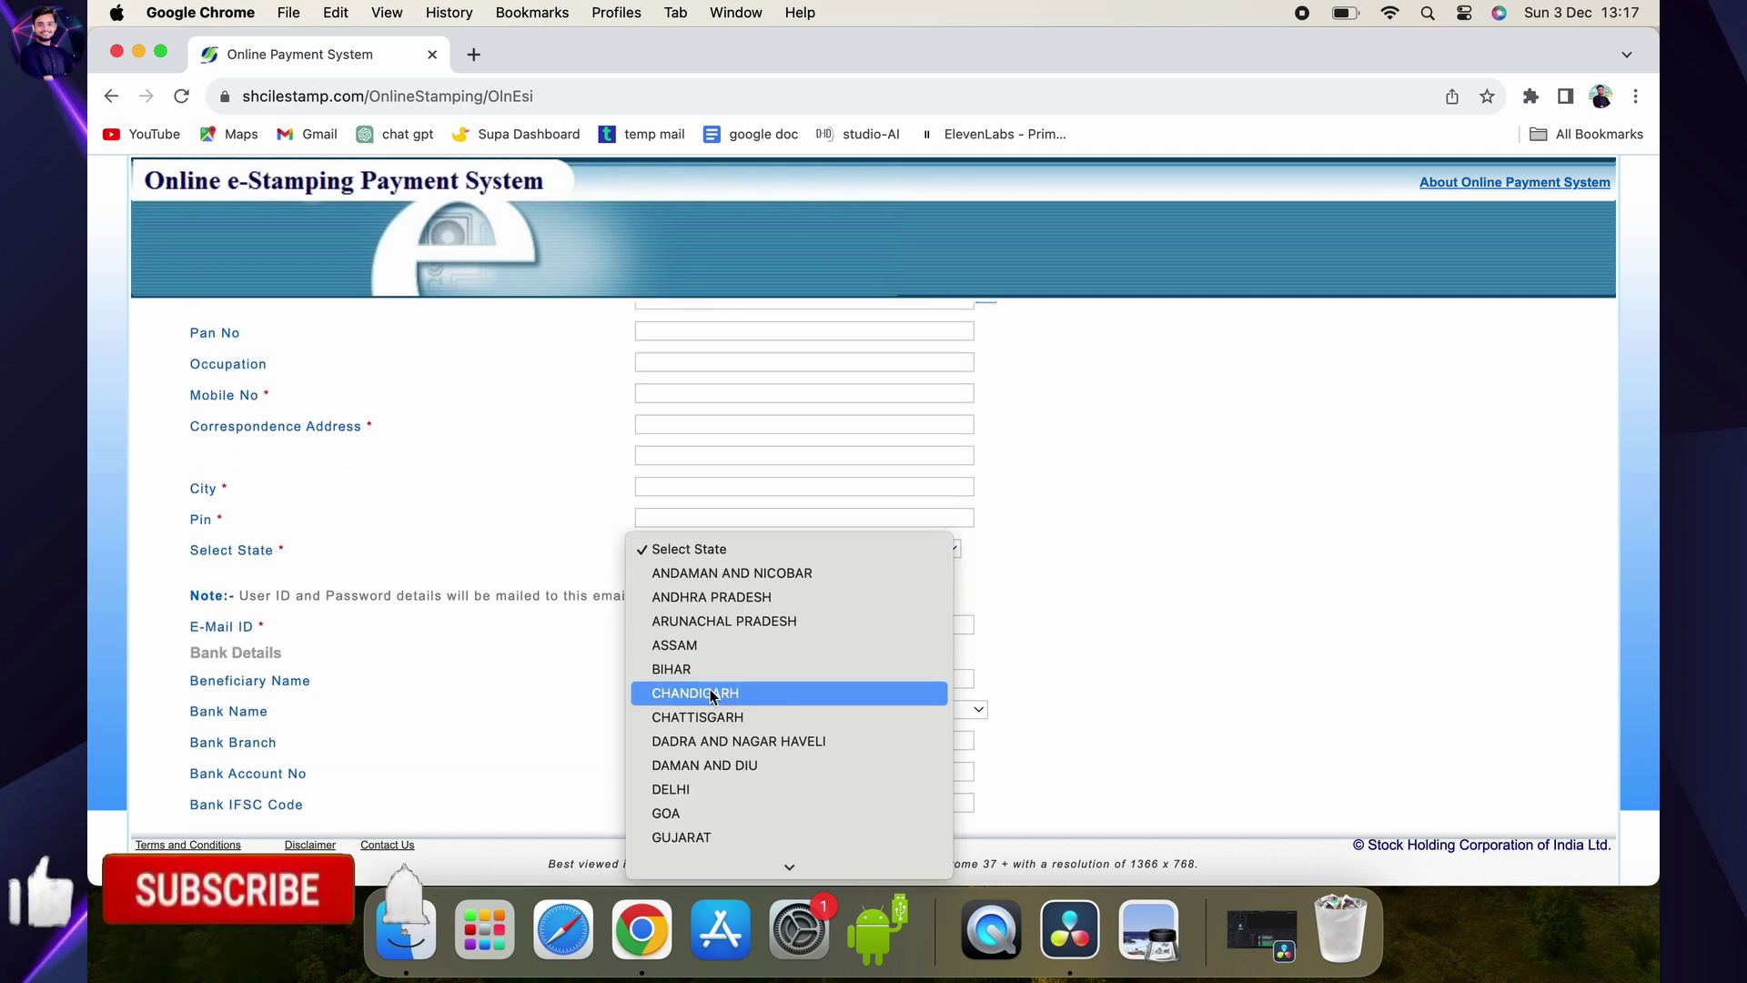
scroll(719, 692, "down", 6)
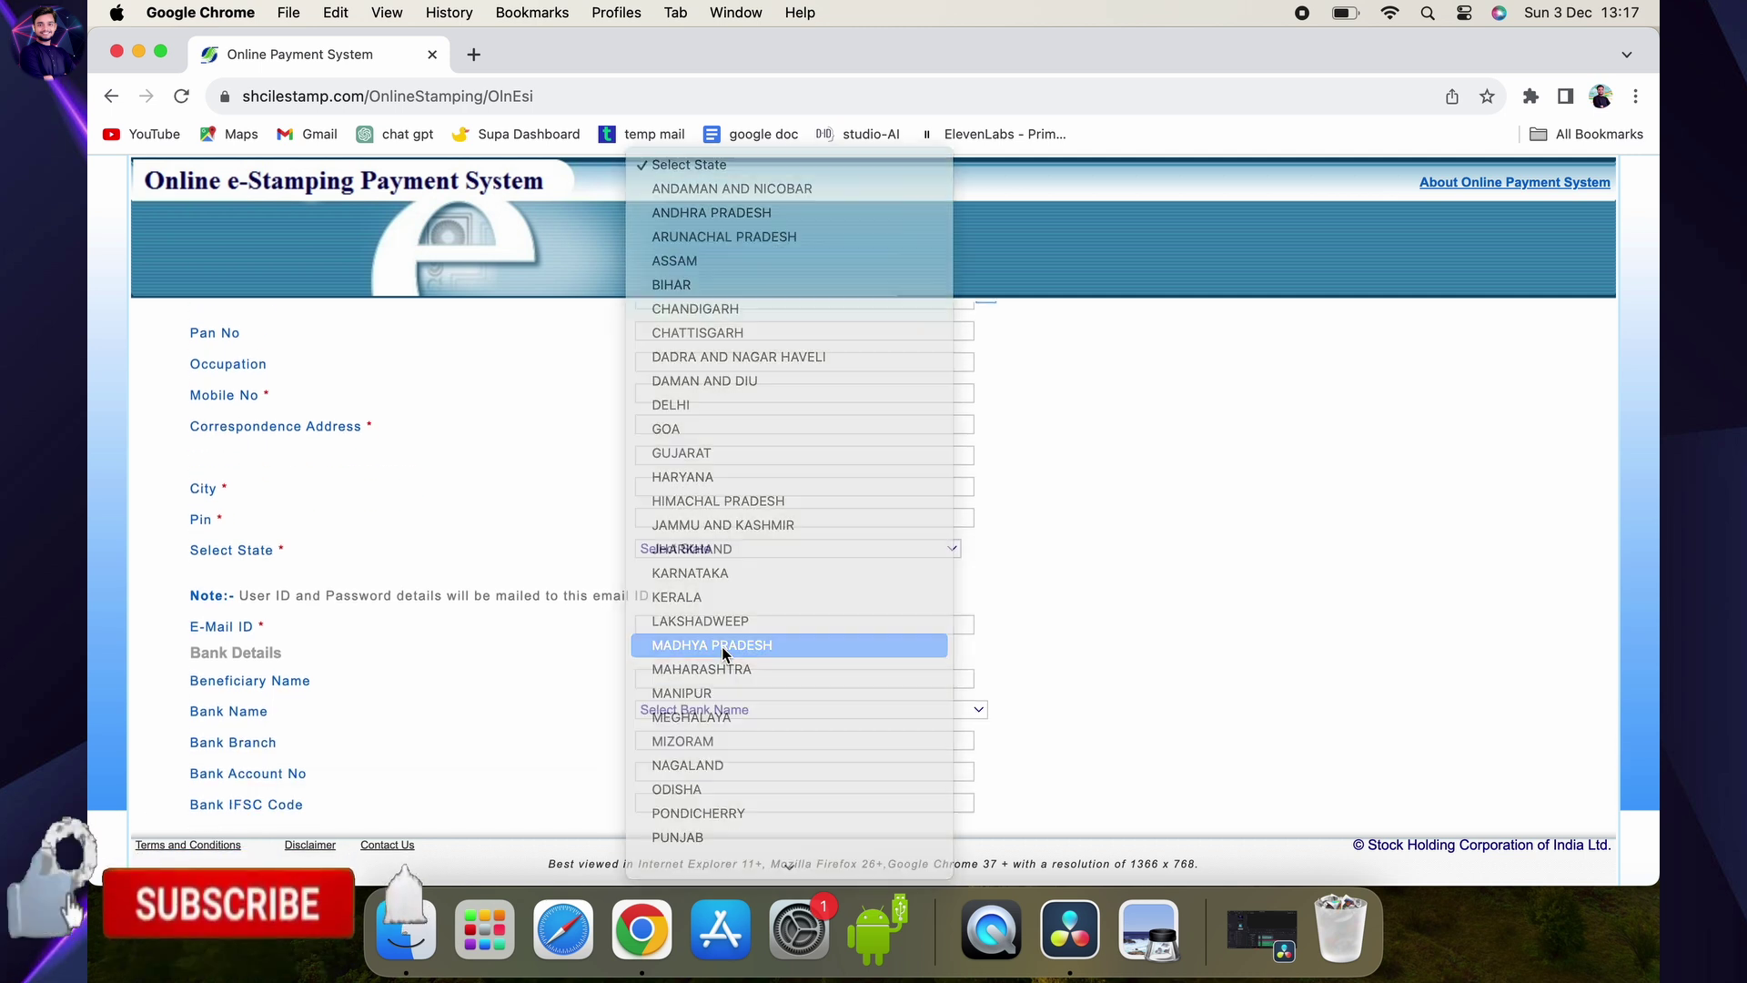
left_click(724, 646)
- Examine the registration form's email, bank details, image text and terms and conditions sections
scroll(722, 646, "down", 3)
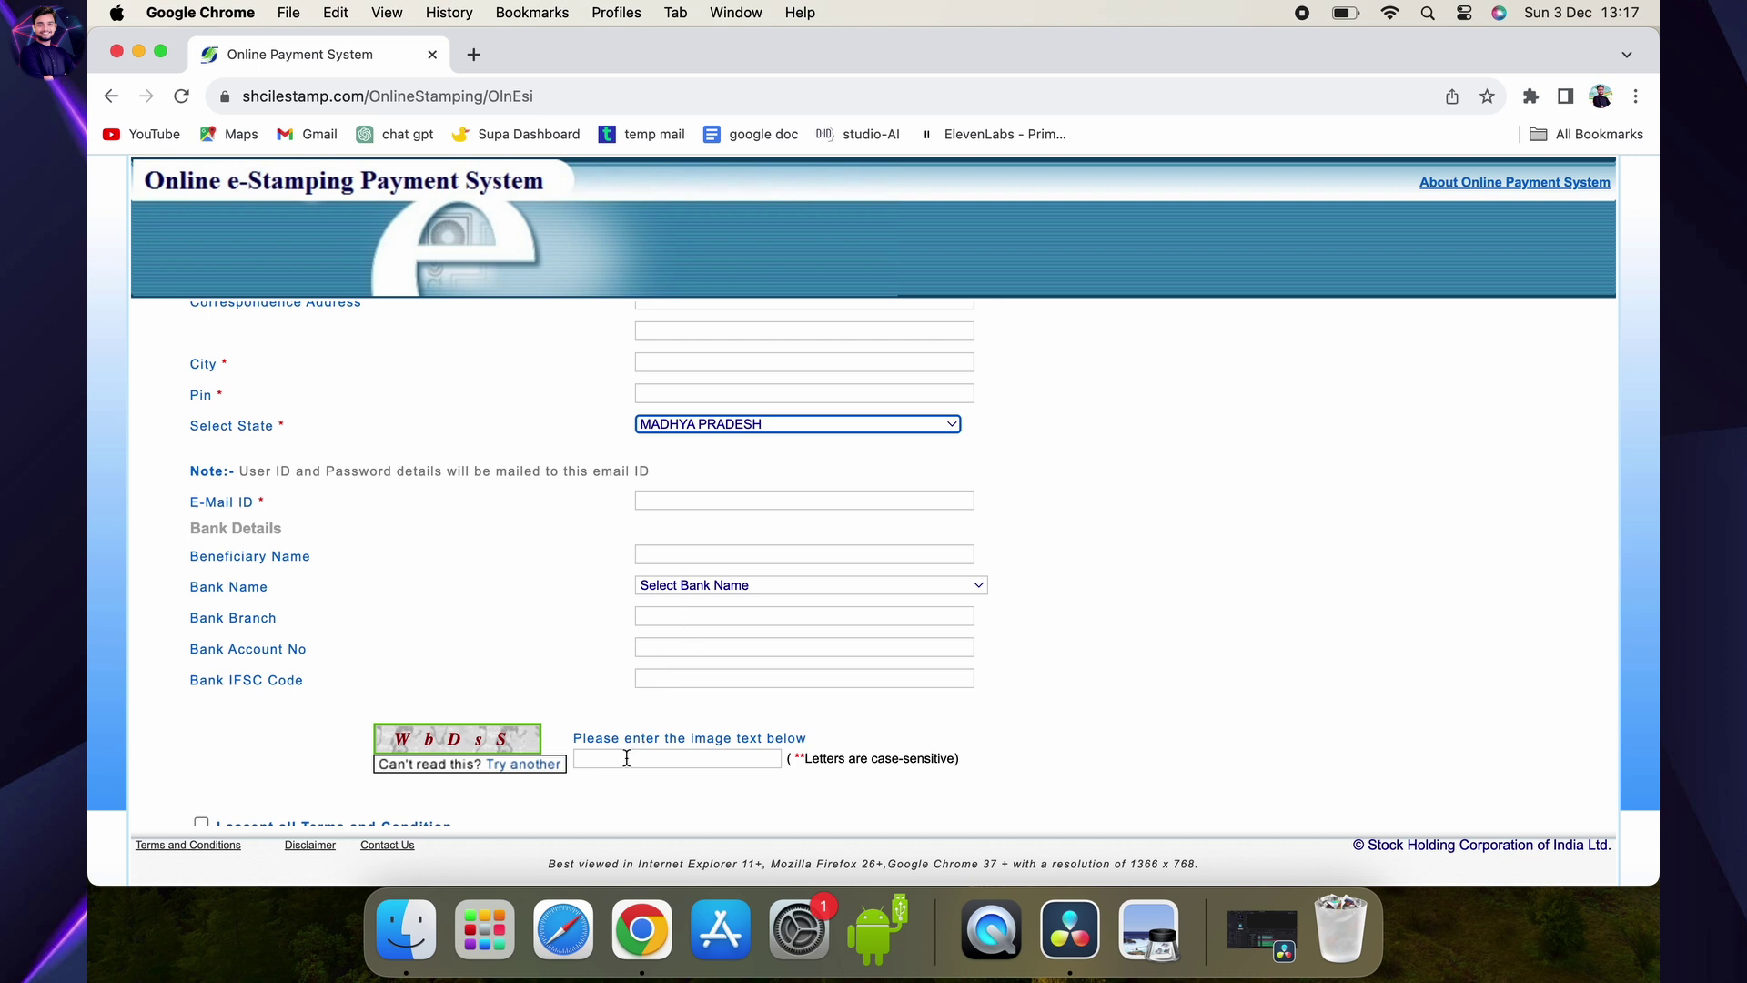
scroll(626, 757, "down", 2)
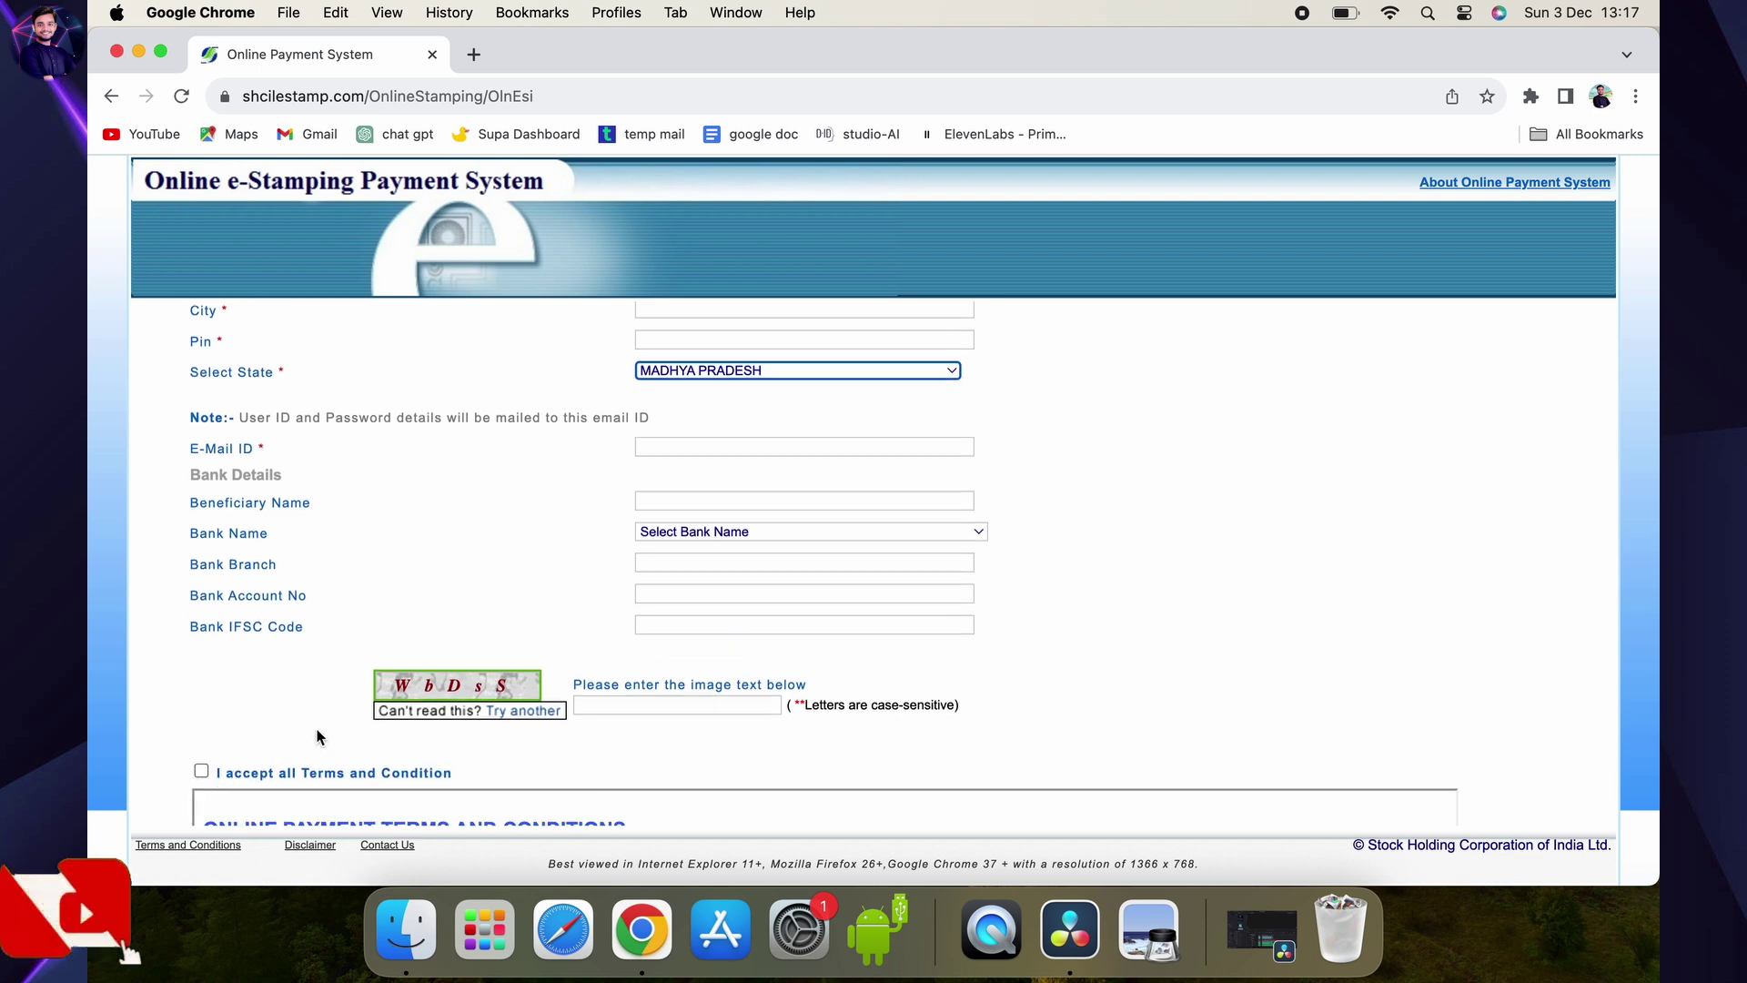
scroll(331, 728, "down", 5)
scroll(333, 733, "down", 12)
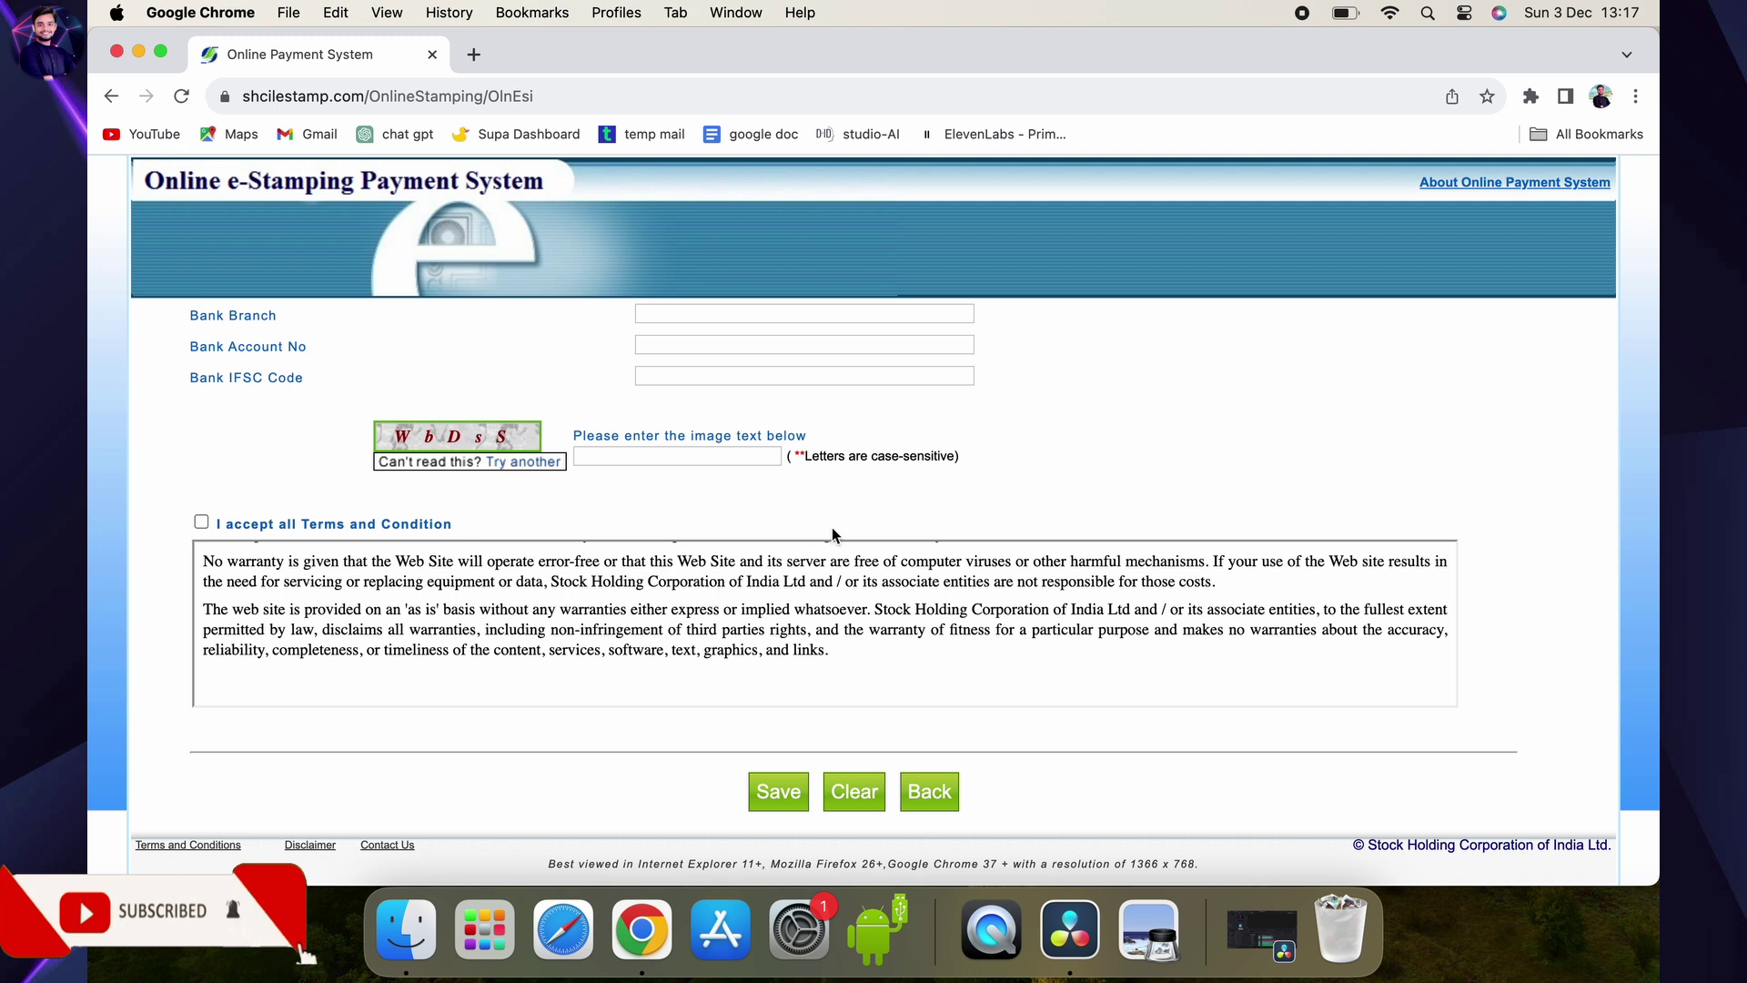
scroll(832, 527, "up", 8)
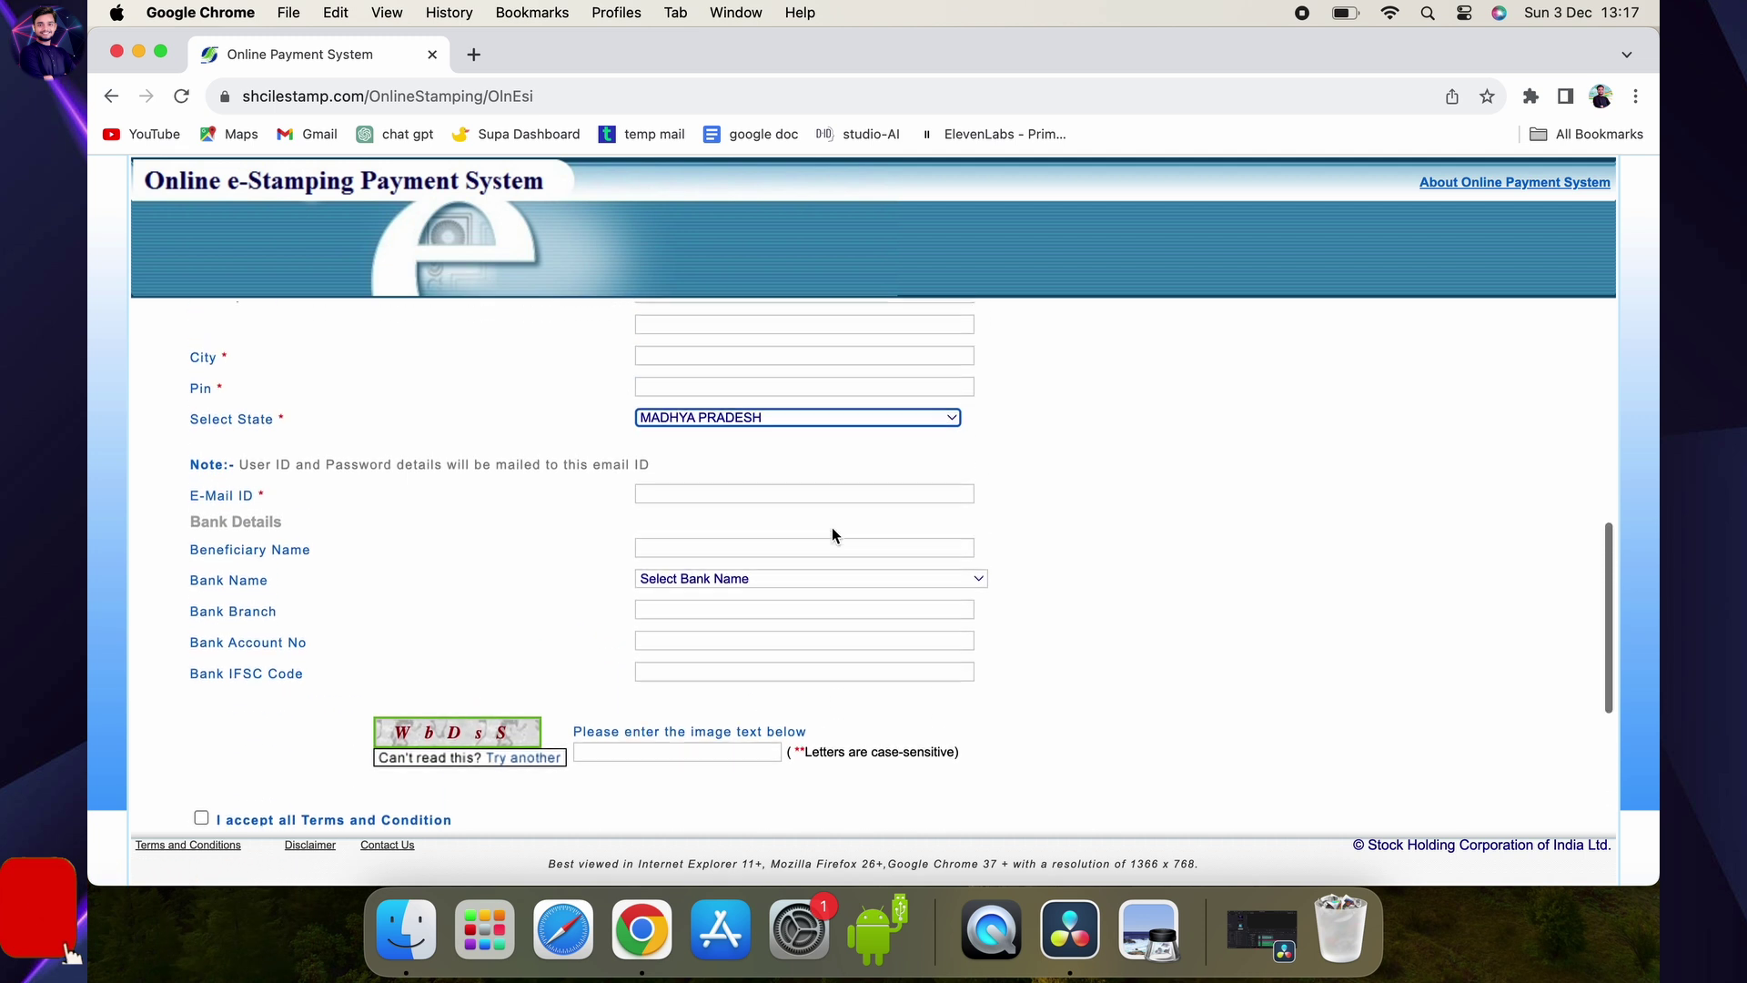
scroll(831, 528, "up", 15)
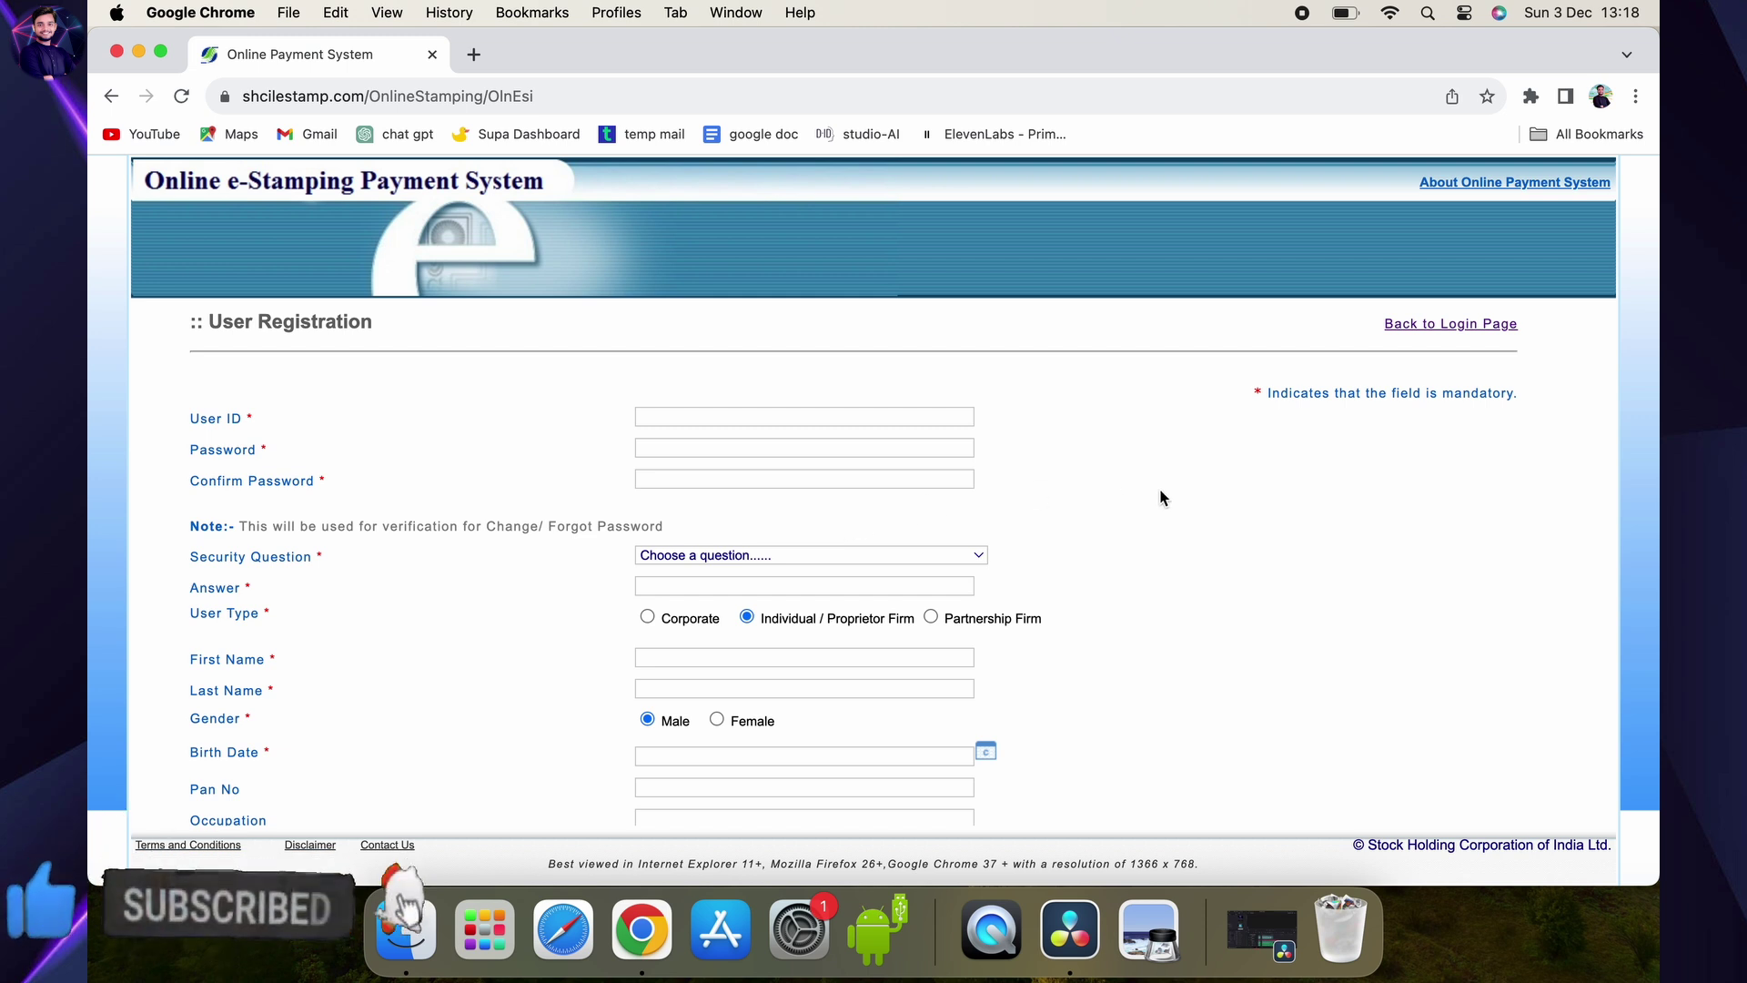
- Return from registration to the login page and choose Stampduty Payment as the product
left_click(1428, 325)
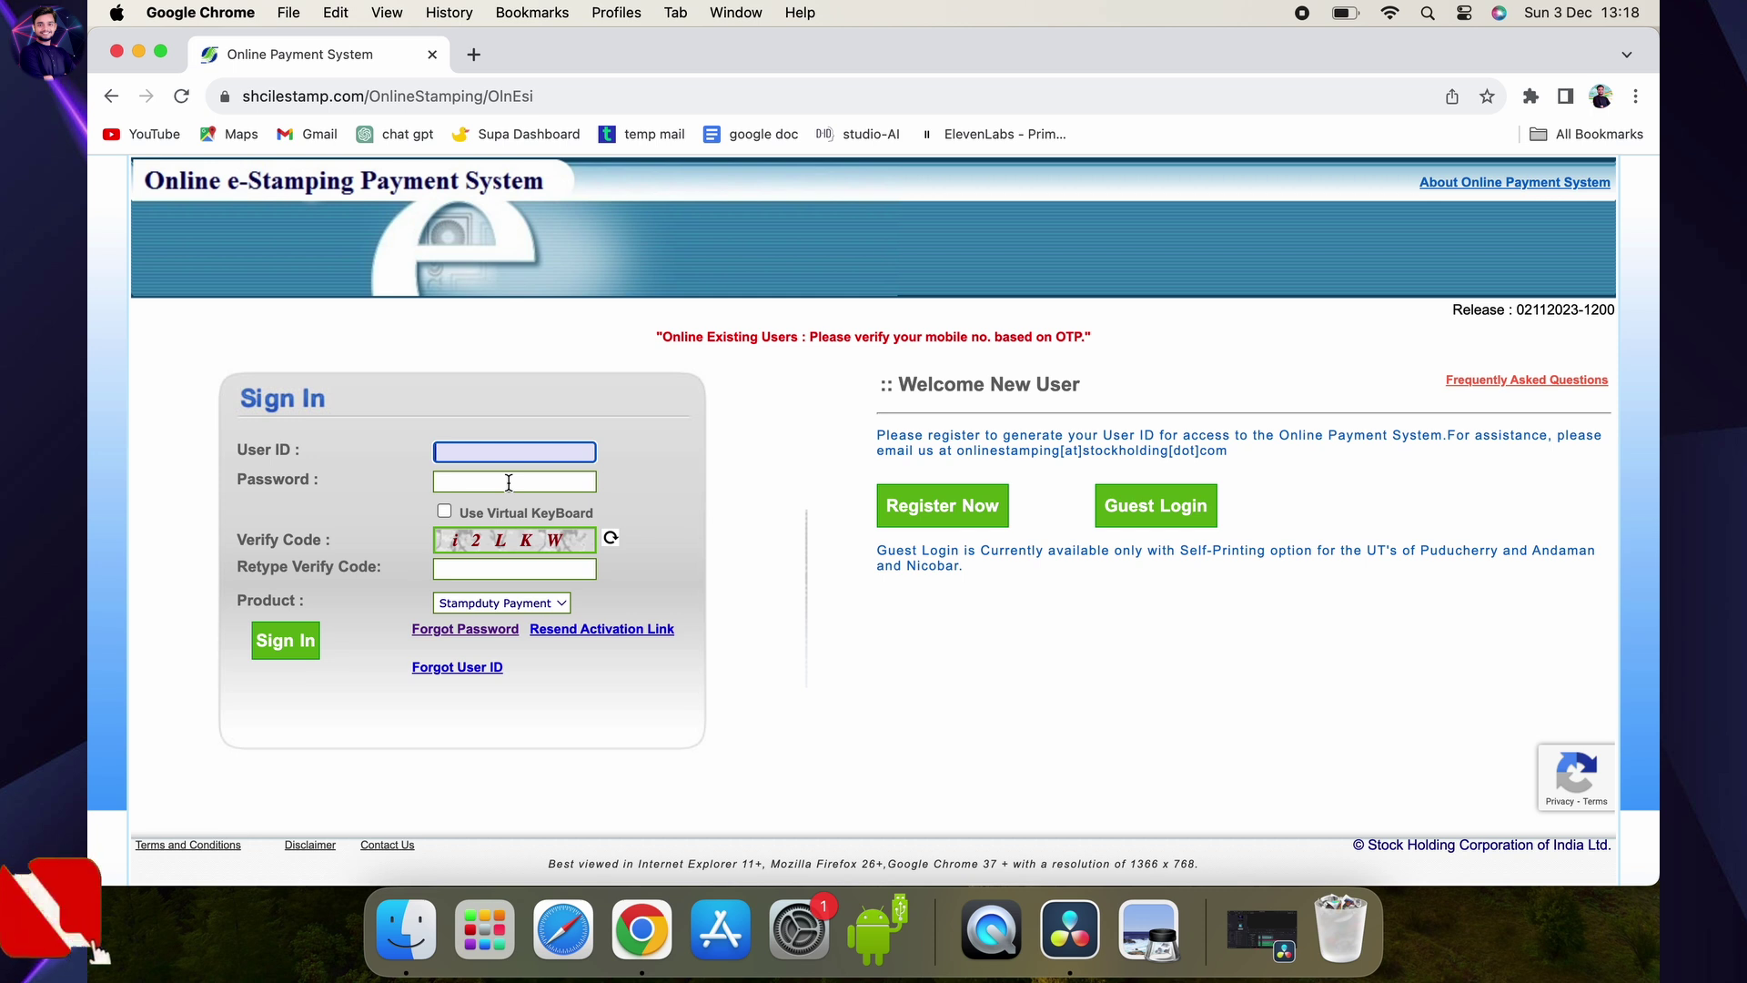
left_click(489, 604)
left_click(503, 602)
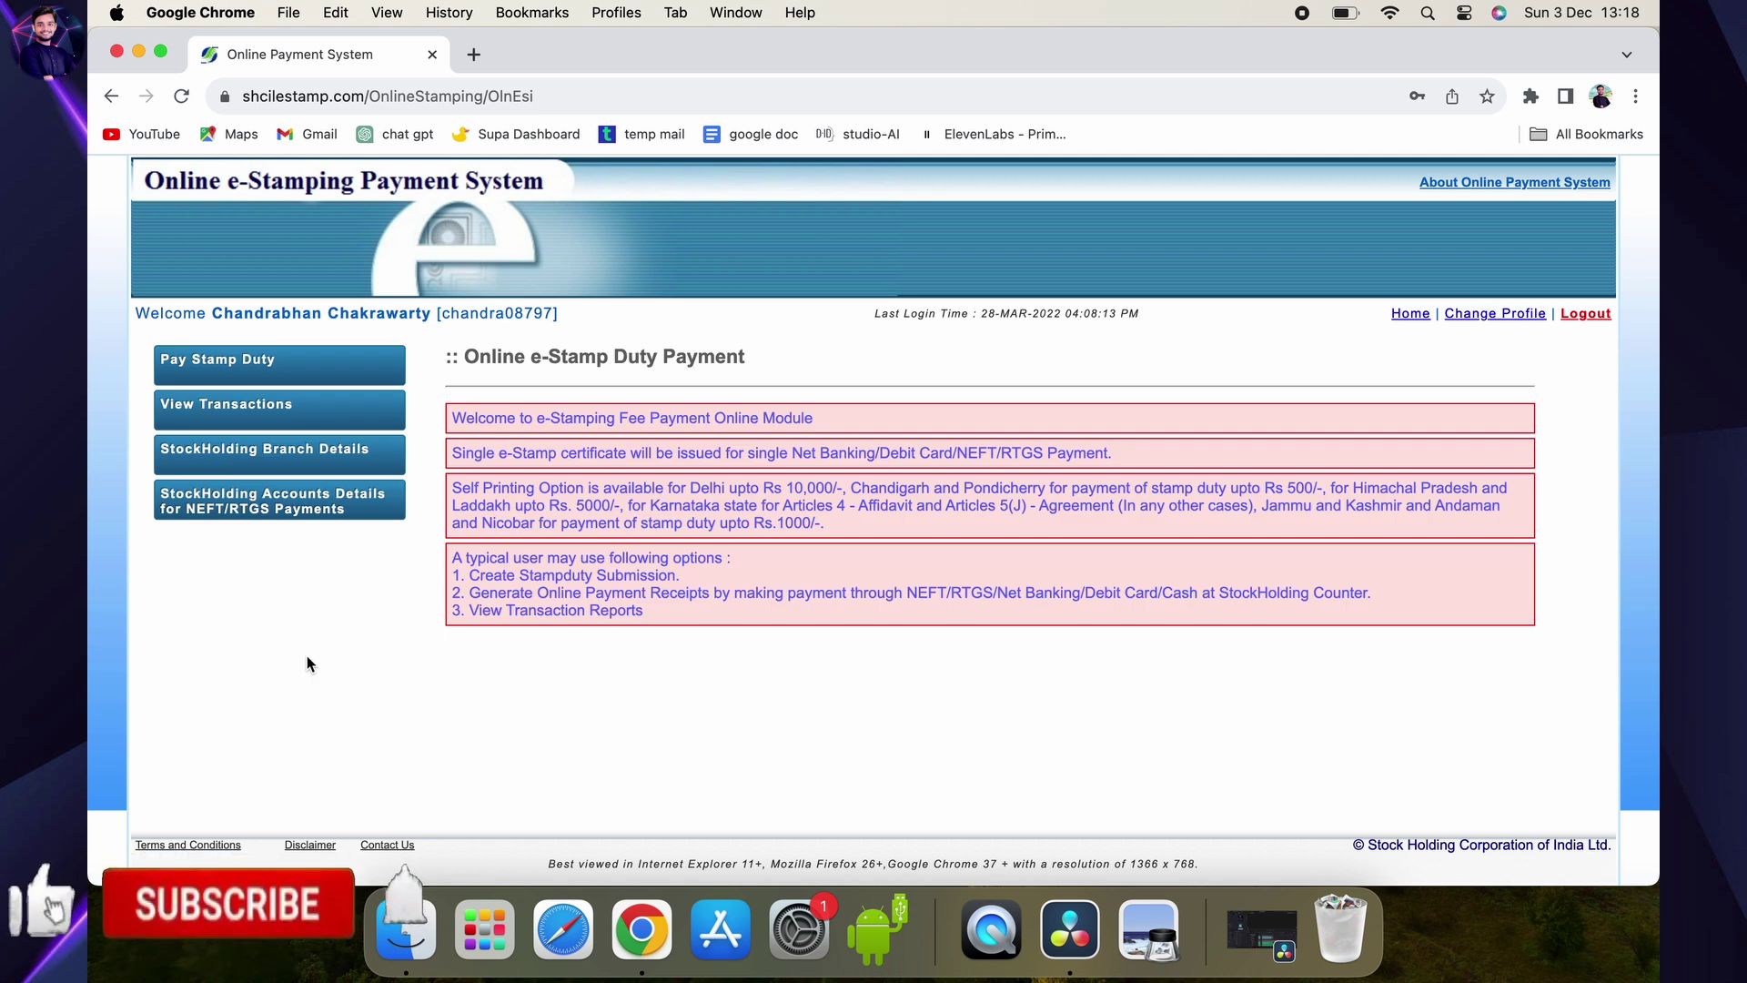
- Start a stamp duty payment and select CHATTISGARH as the state
left_click(258, 364)
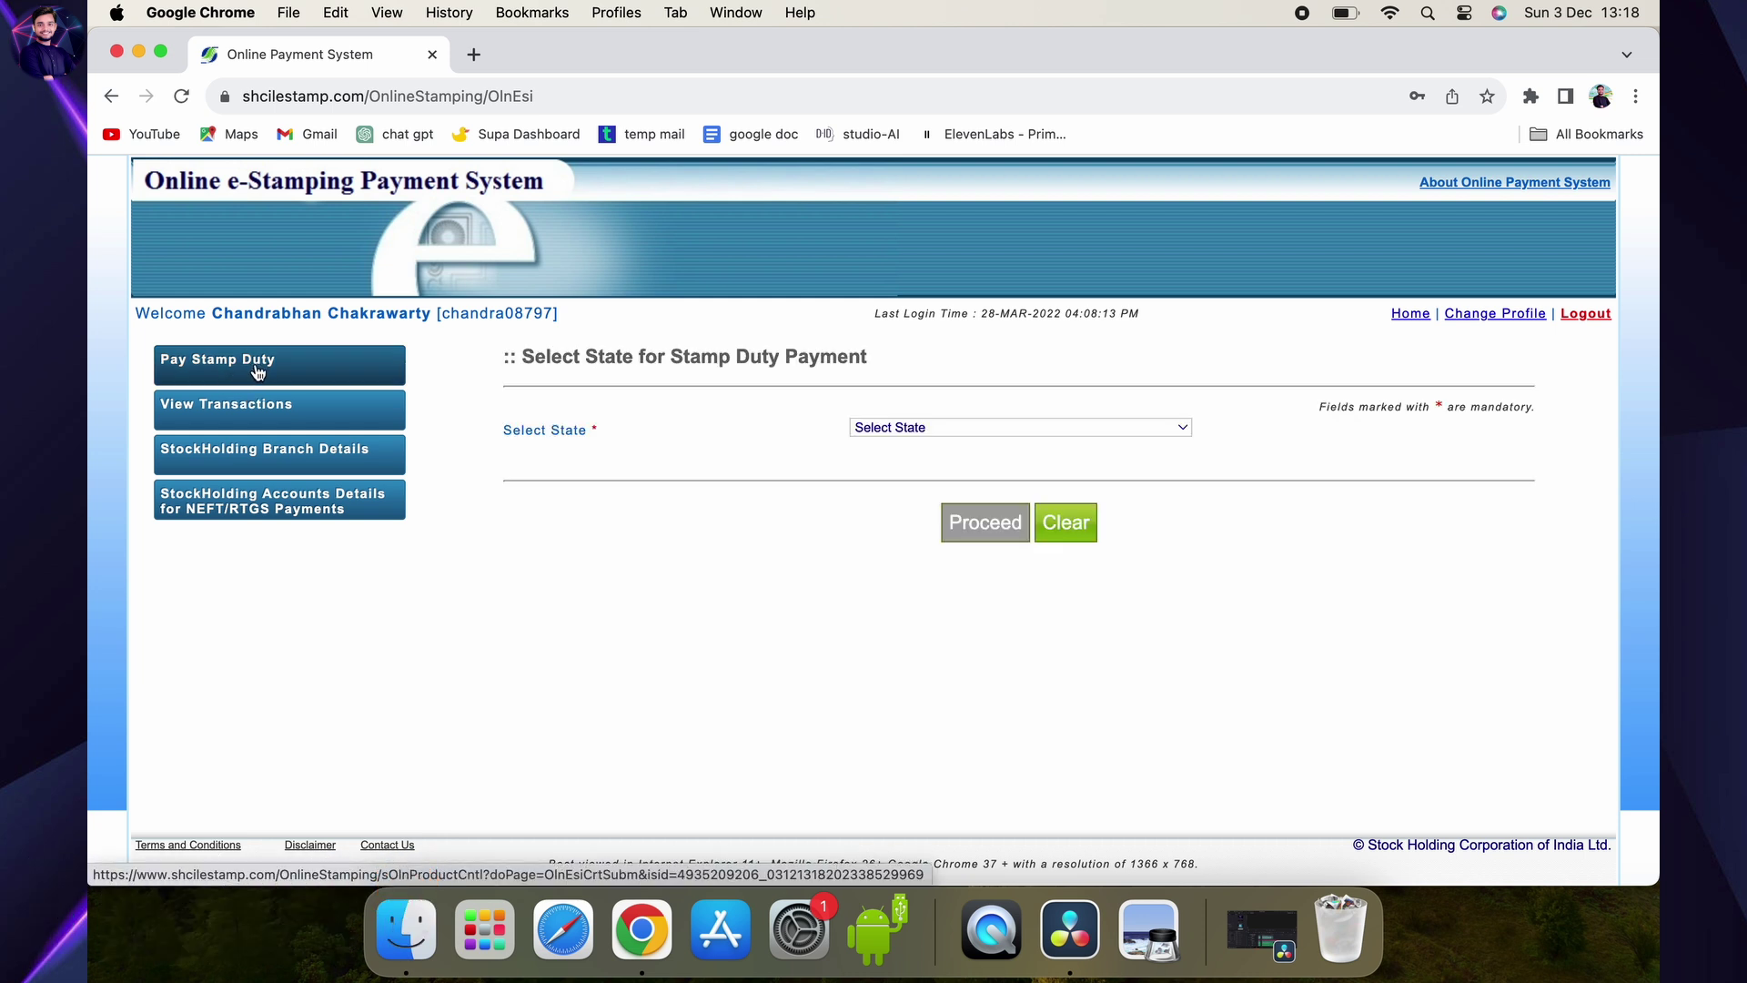
left_click(901, 430)
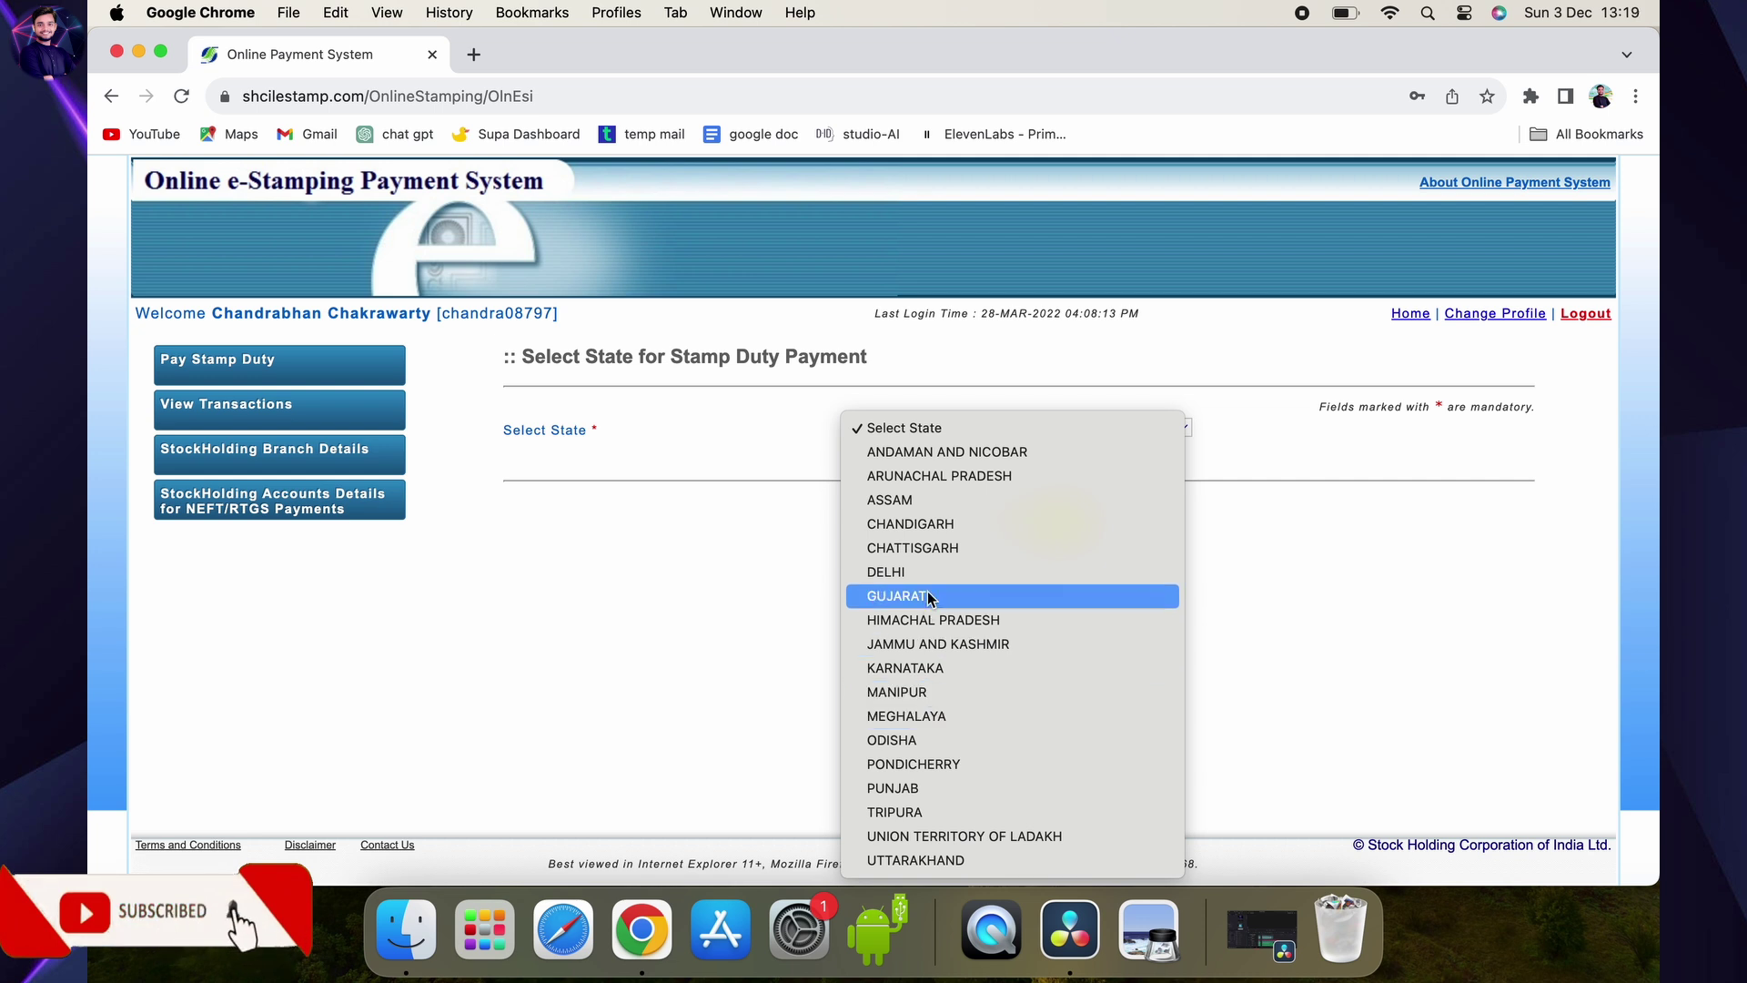
left_click(935, 546)
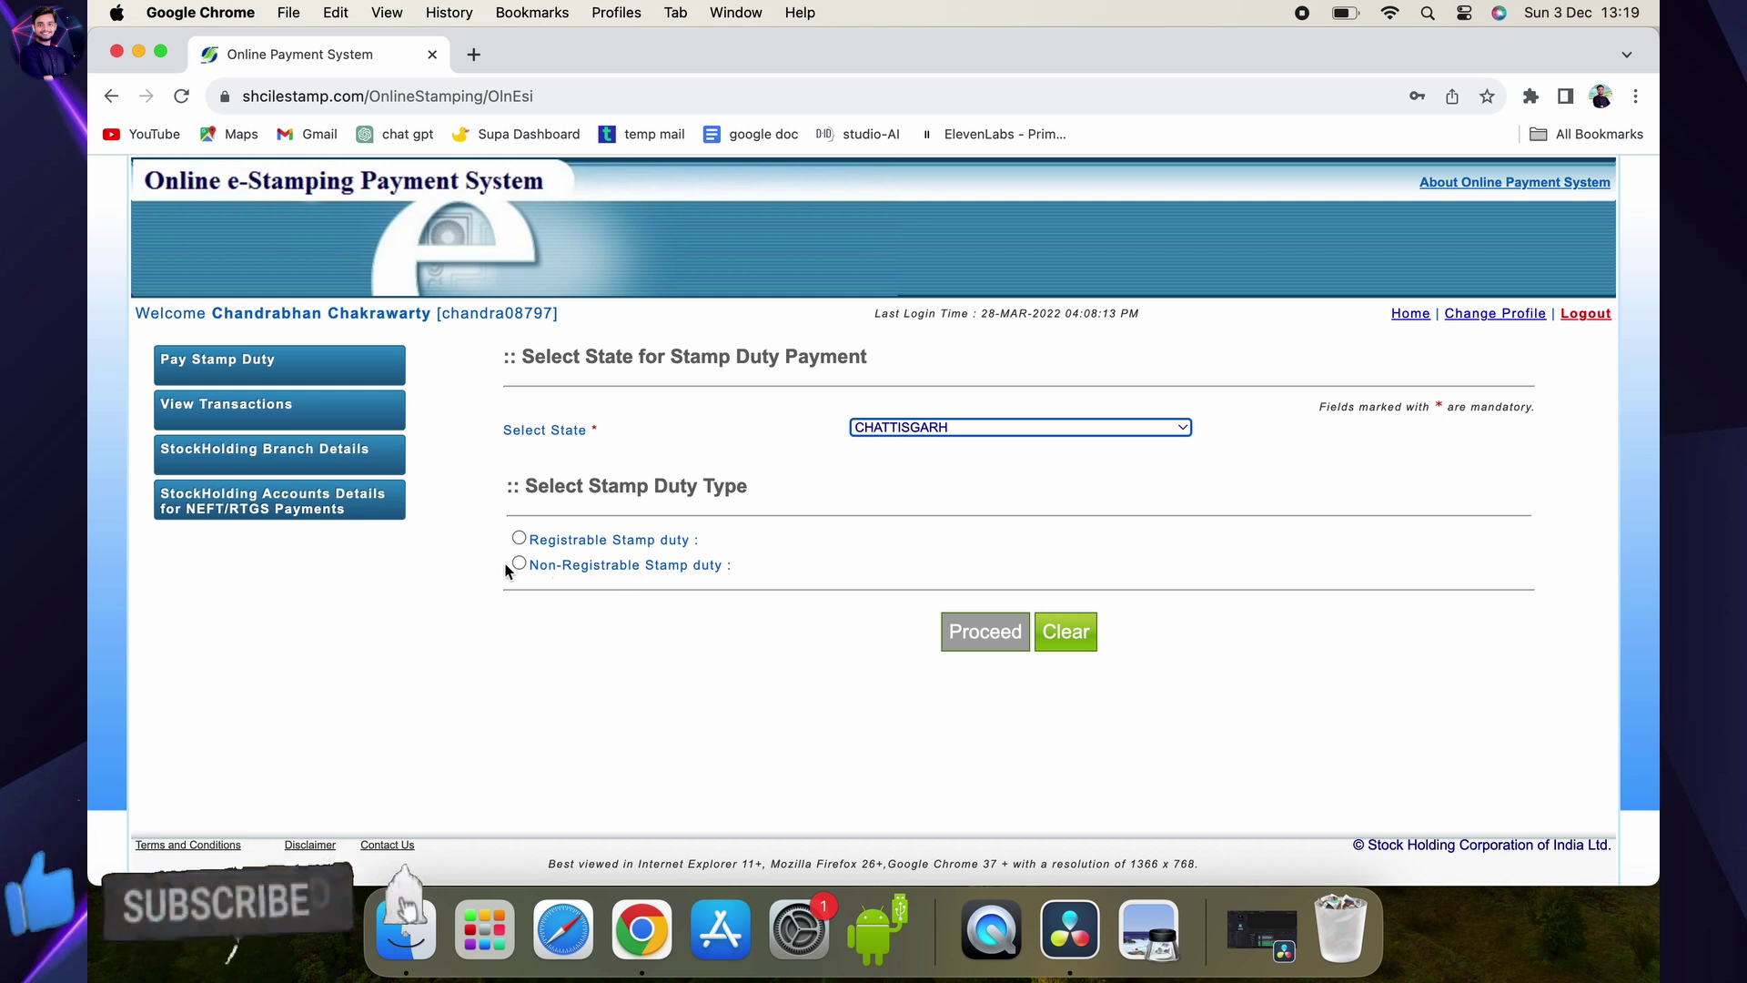
- Choose the registrable stamp duty type "4 - Affidavit" and proceed to the online submission form
left_click(518, 538)
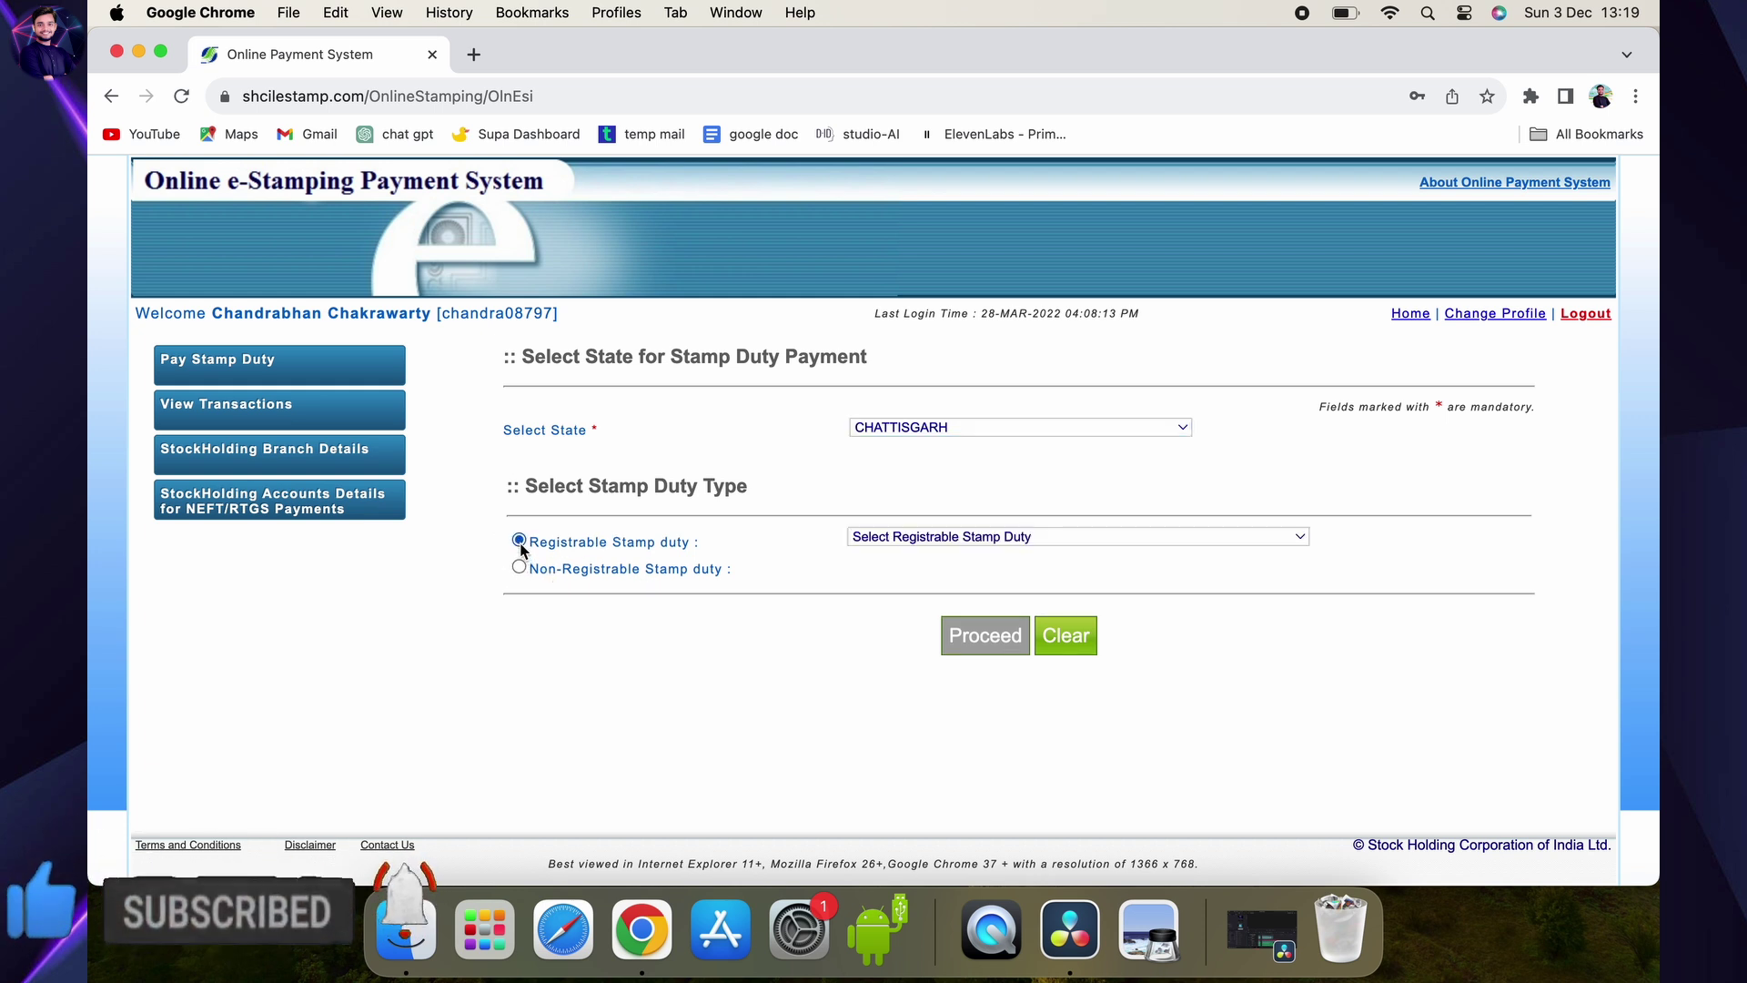
left_click(915, 544)
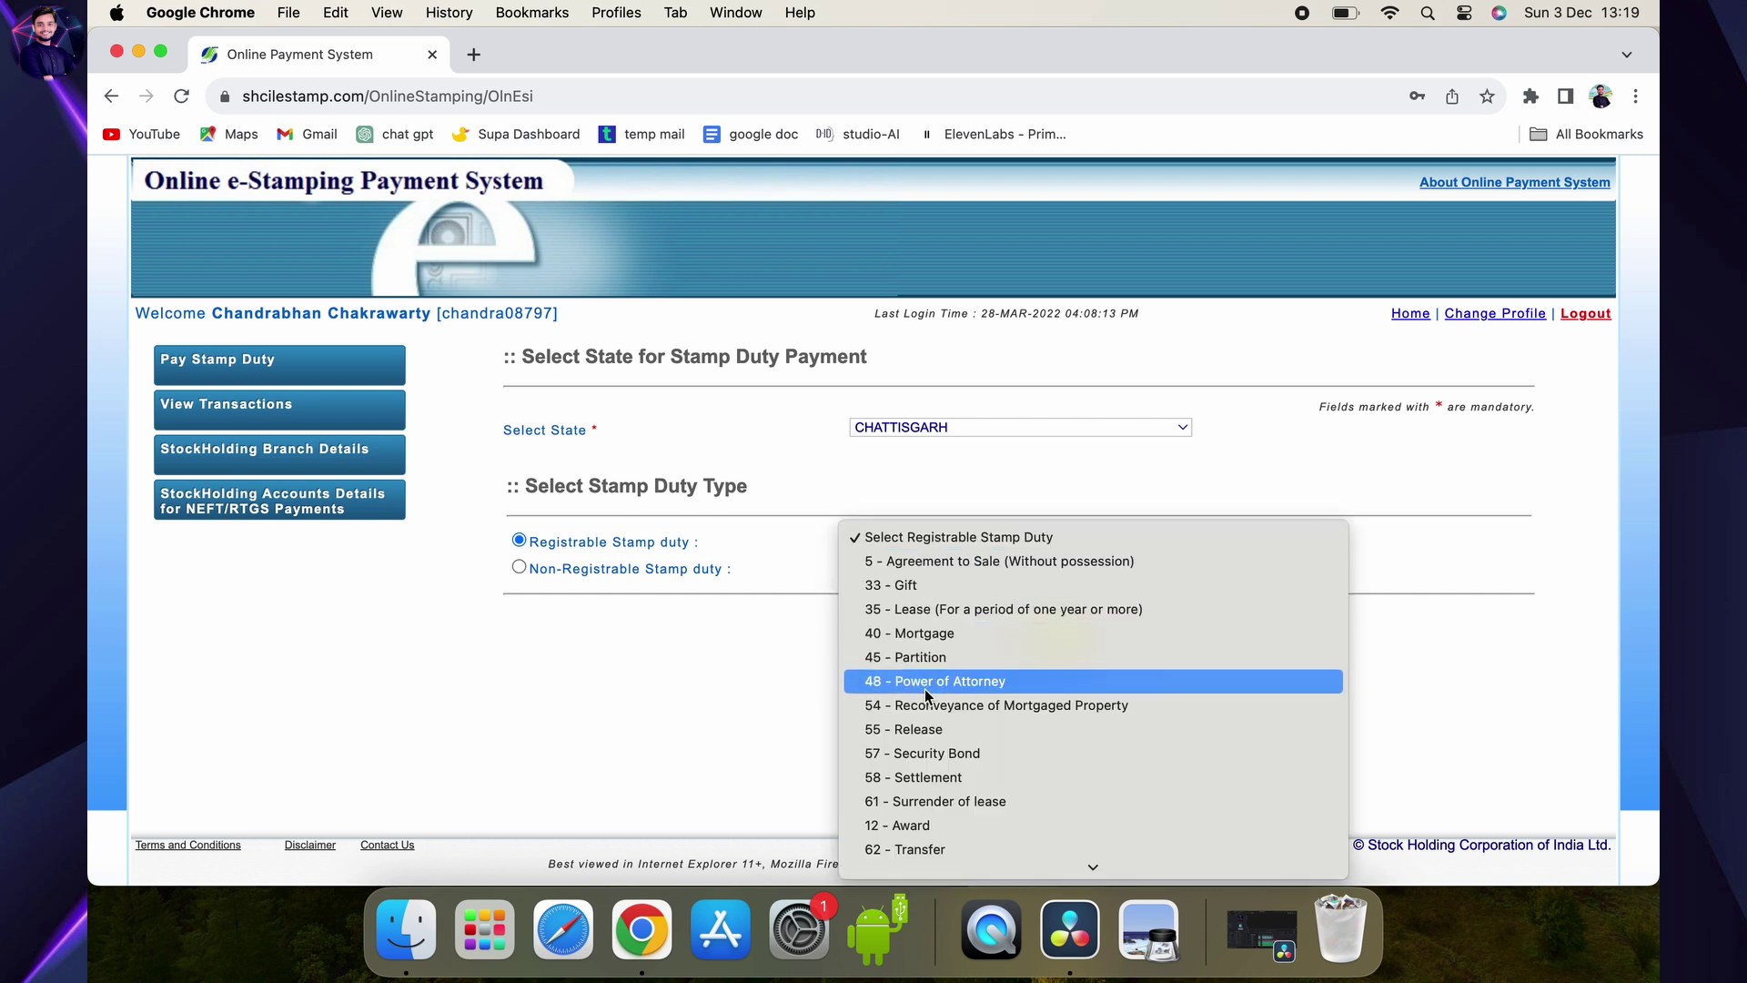
scroll(924, 696, "down", 10)
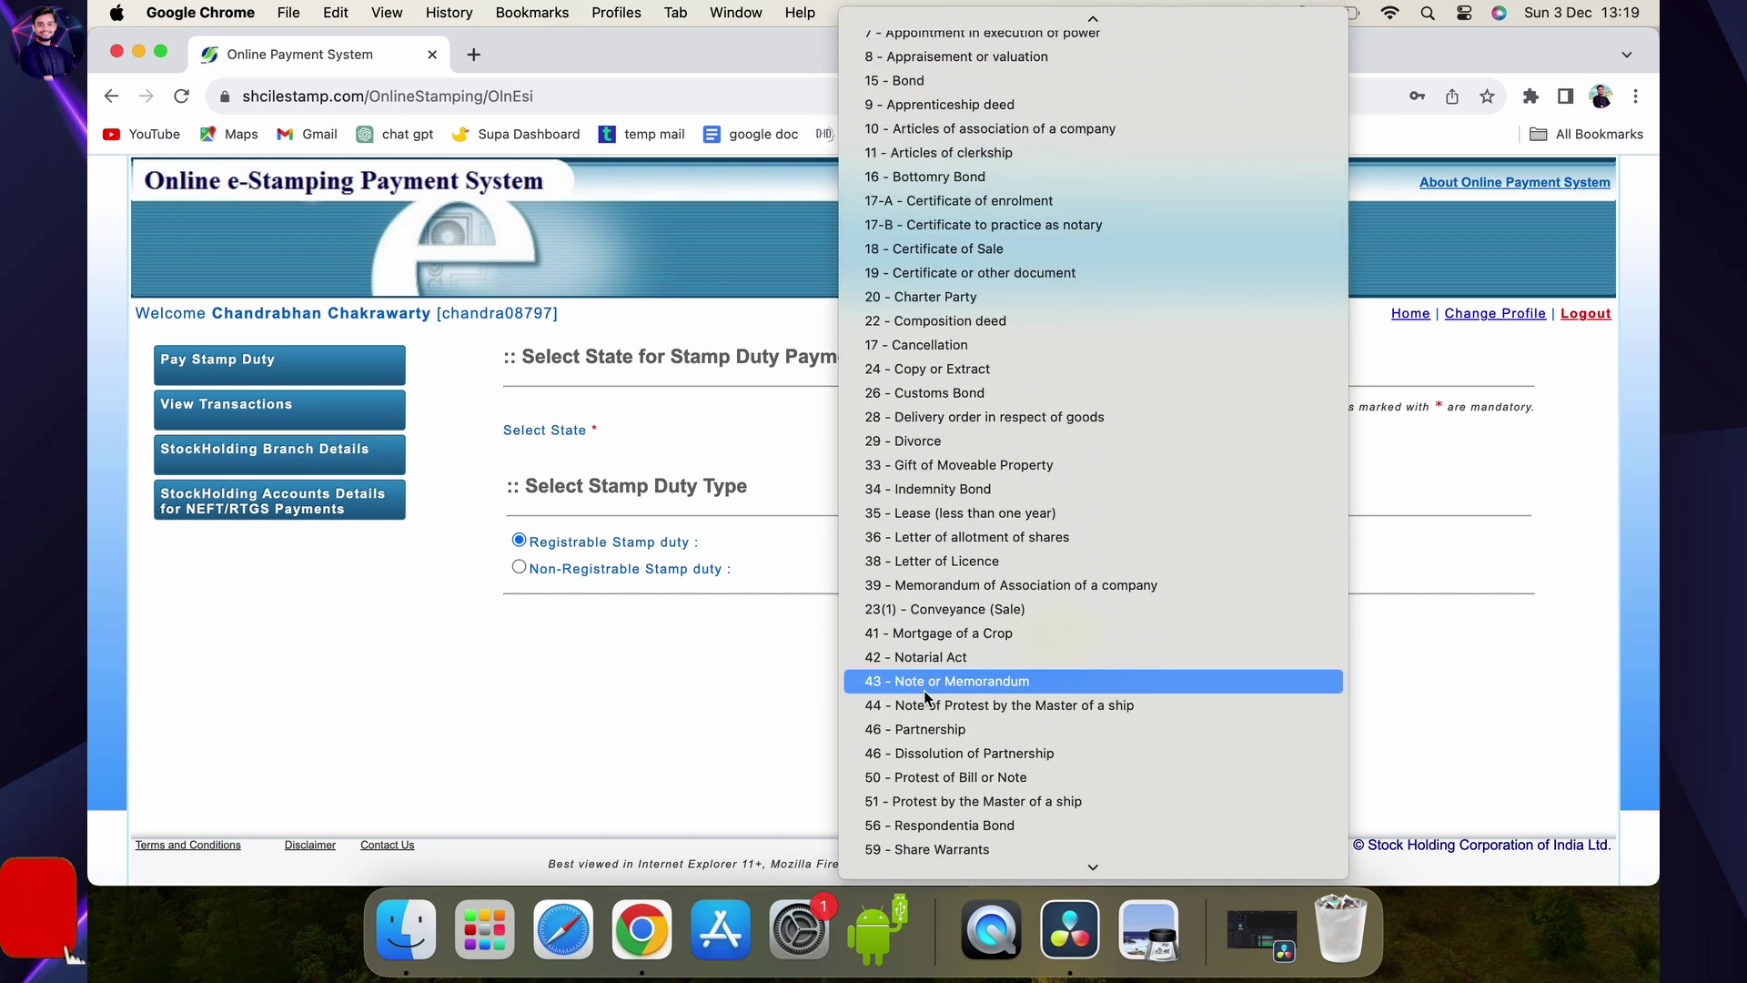
scroll(925, 696, "up", 8)
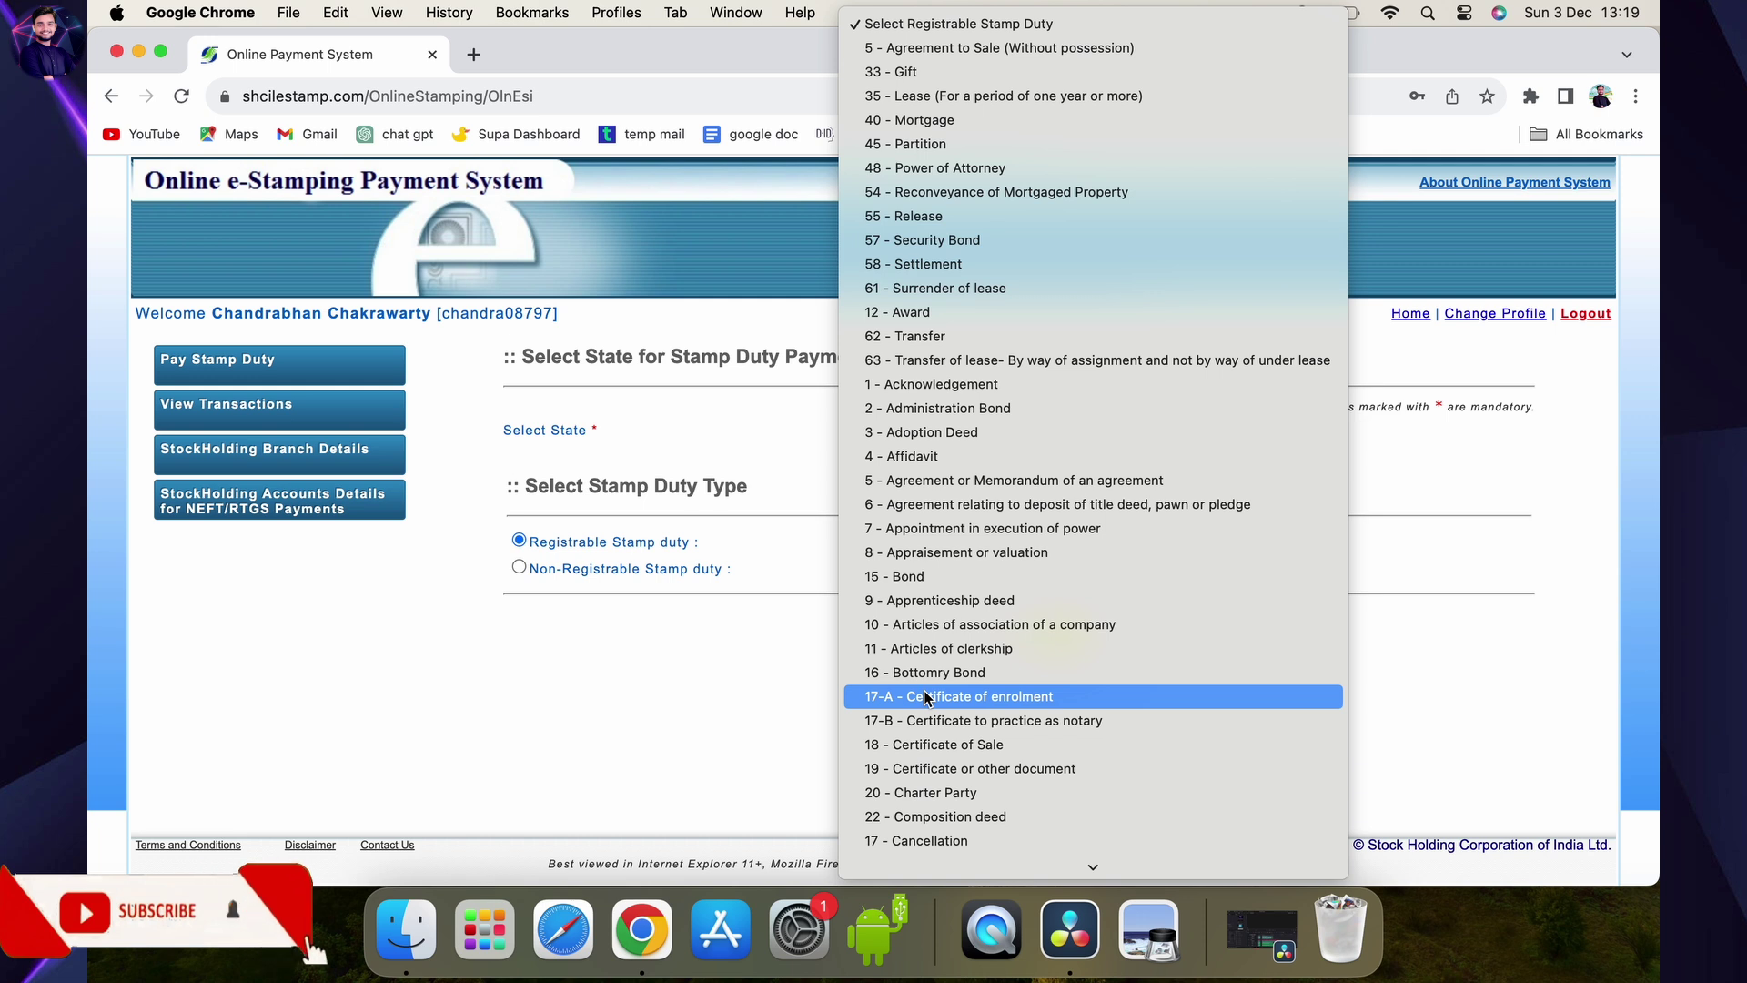
scroll(924, 698, "down", 2)
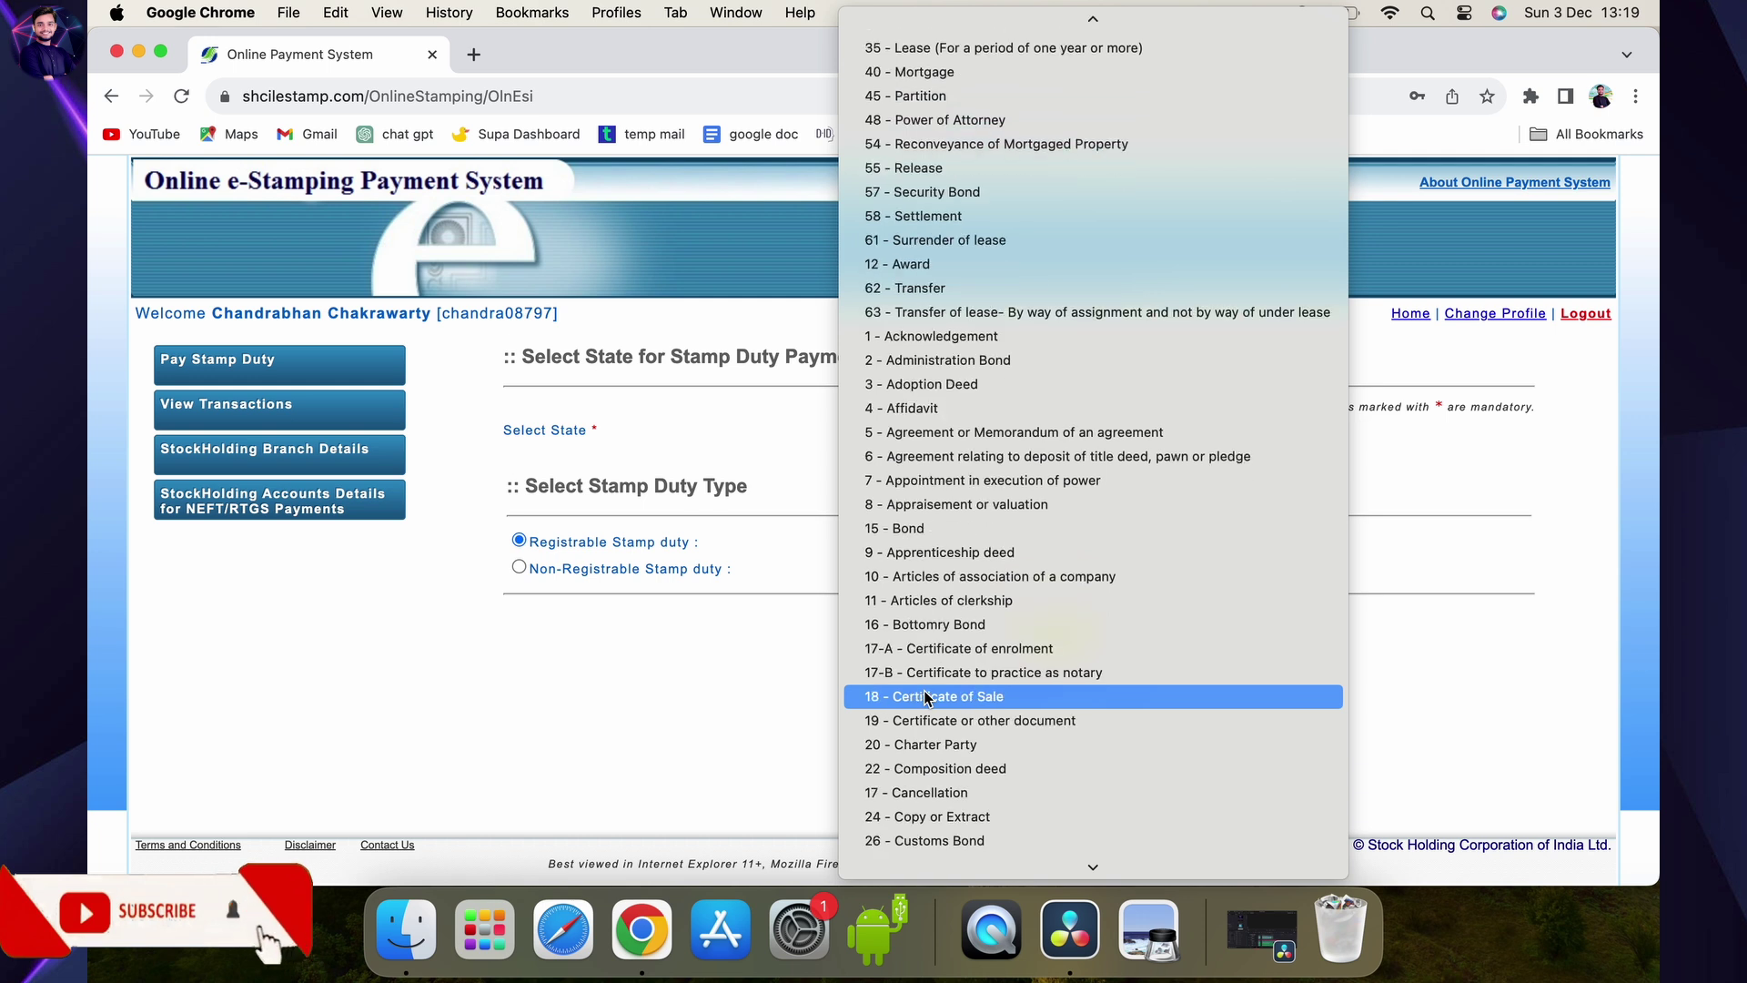
left_click(898, 409)
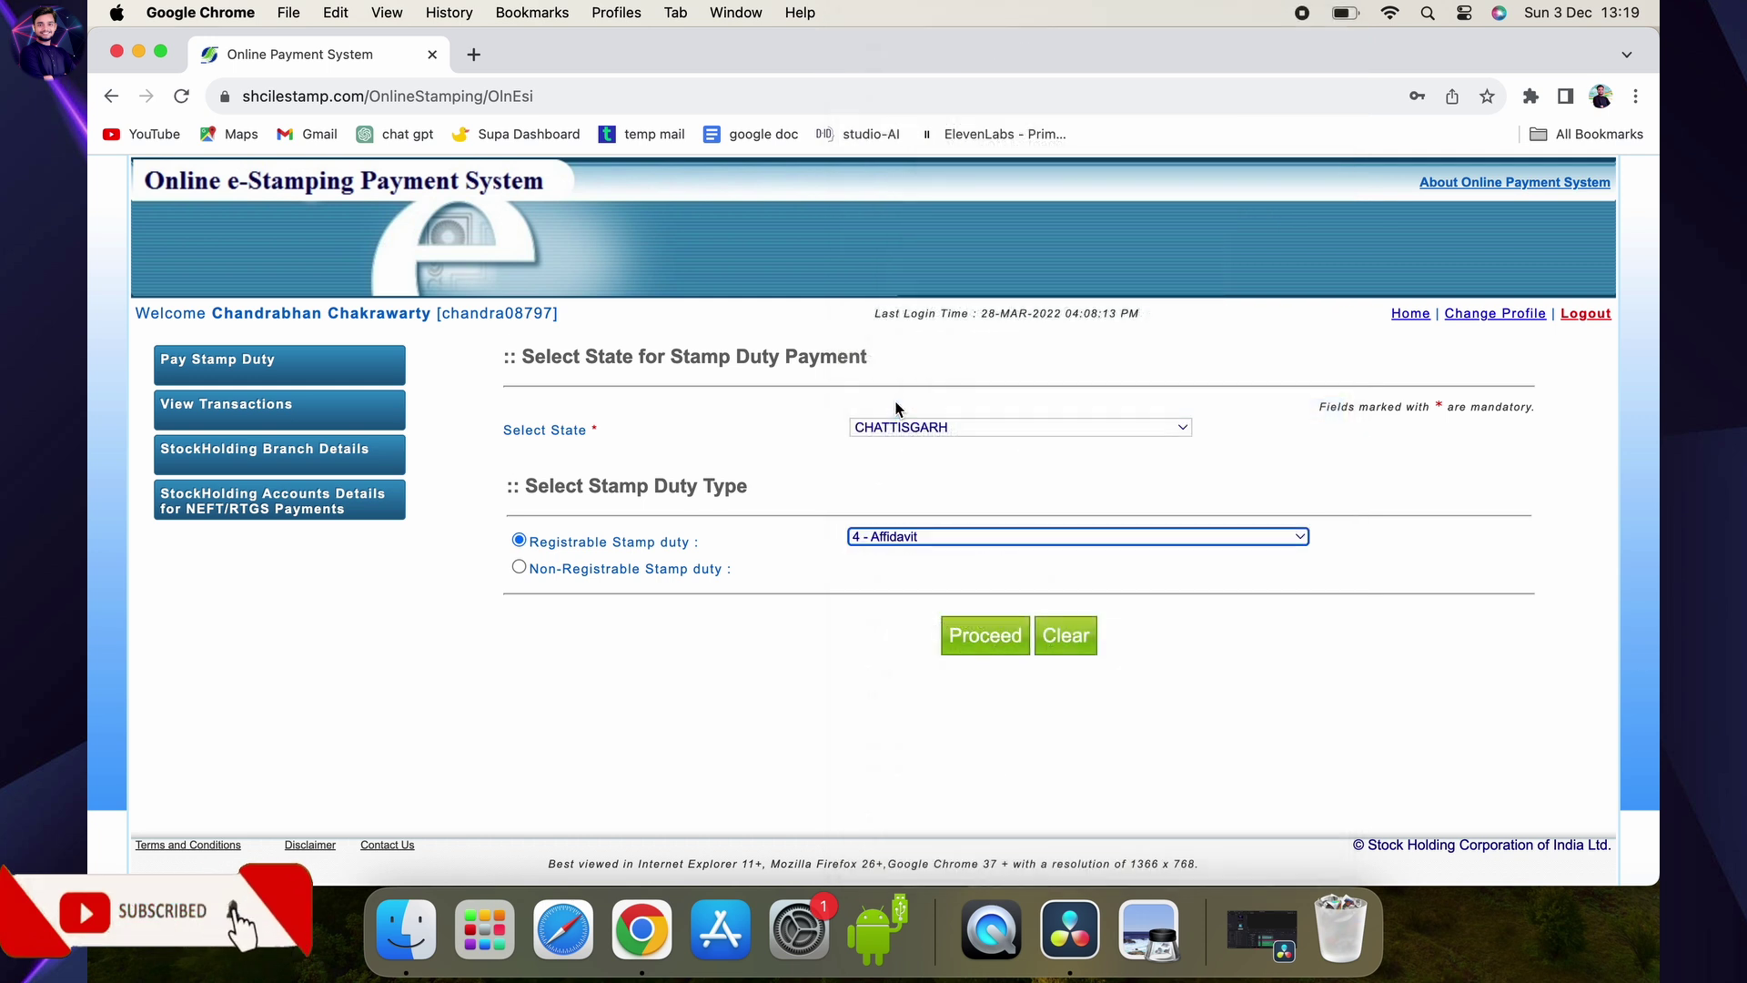
left_click(972, 644)
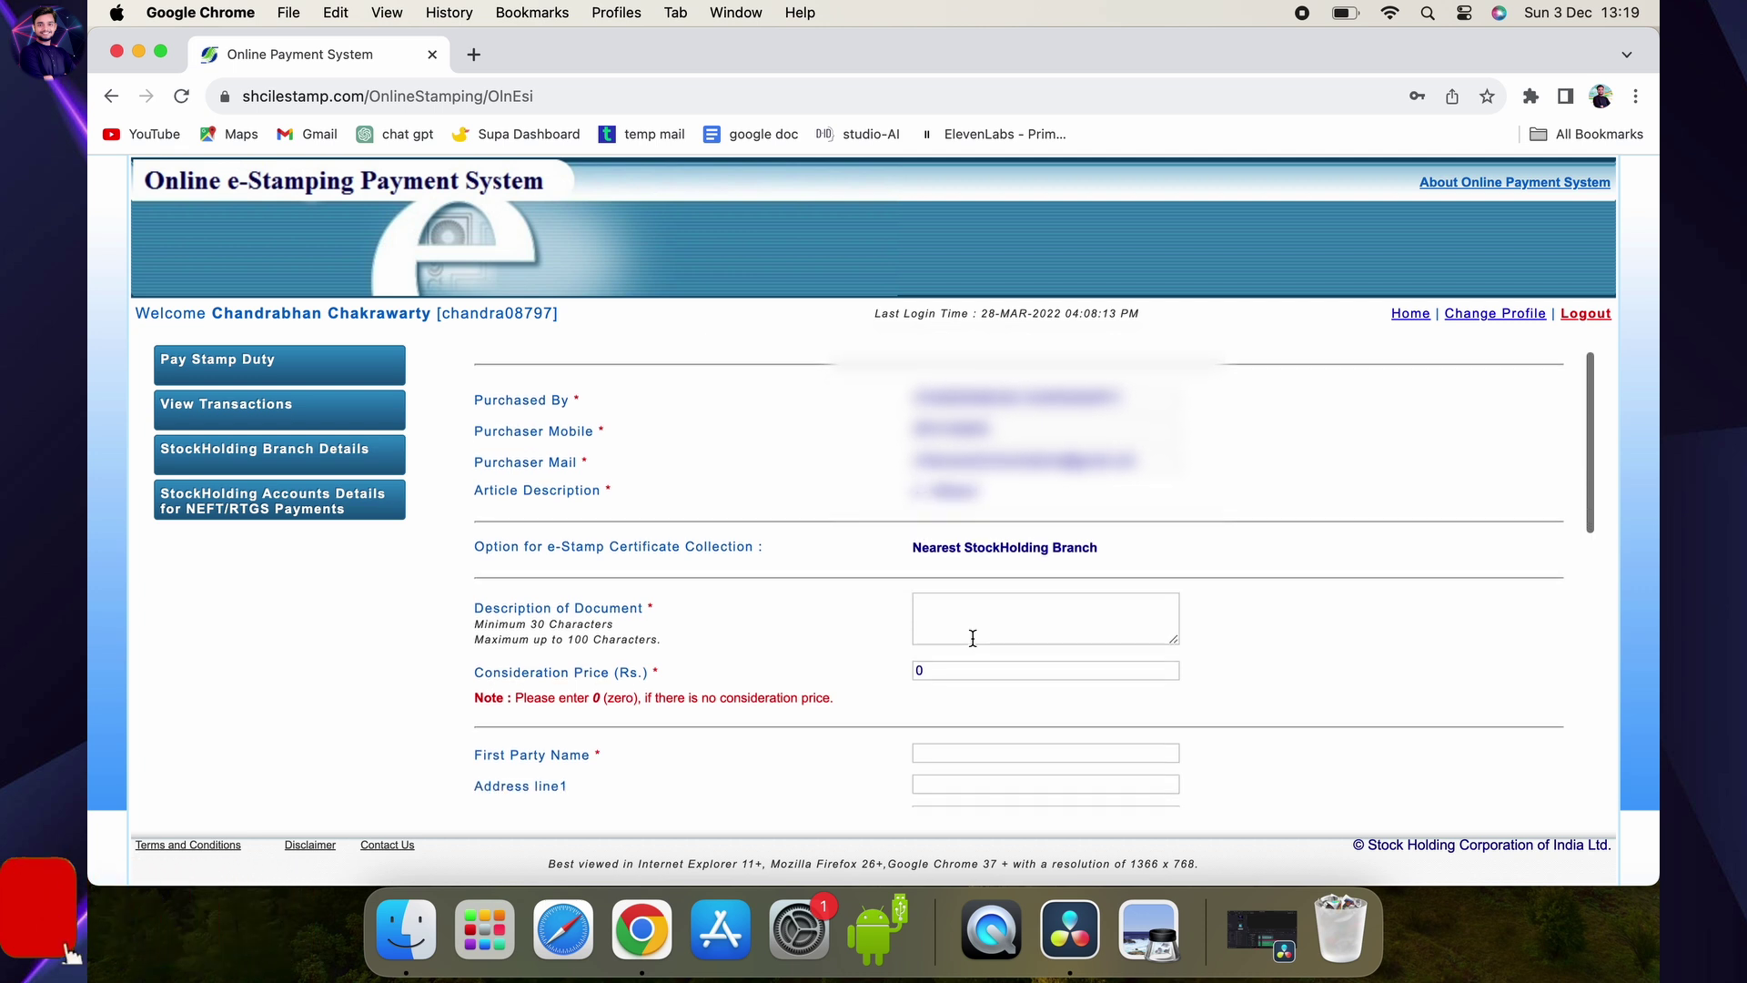
- Set the consideration price of the affidavit to 100 rupees in the online submission form
scroll(973, 637, "up", 1)
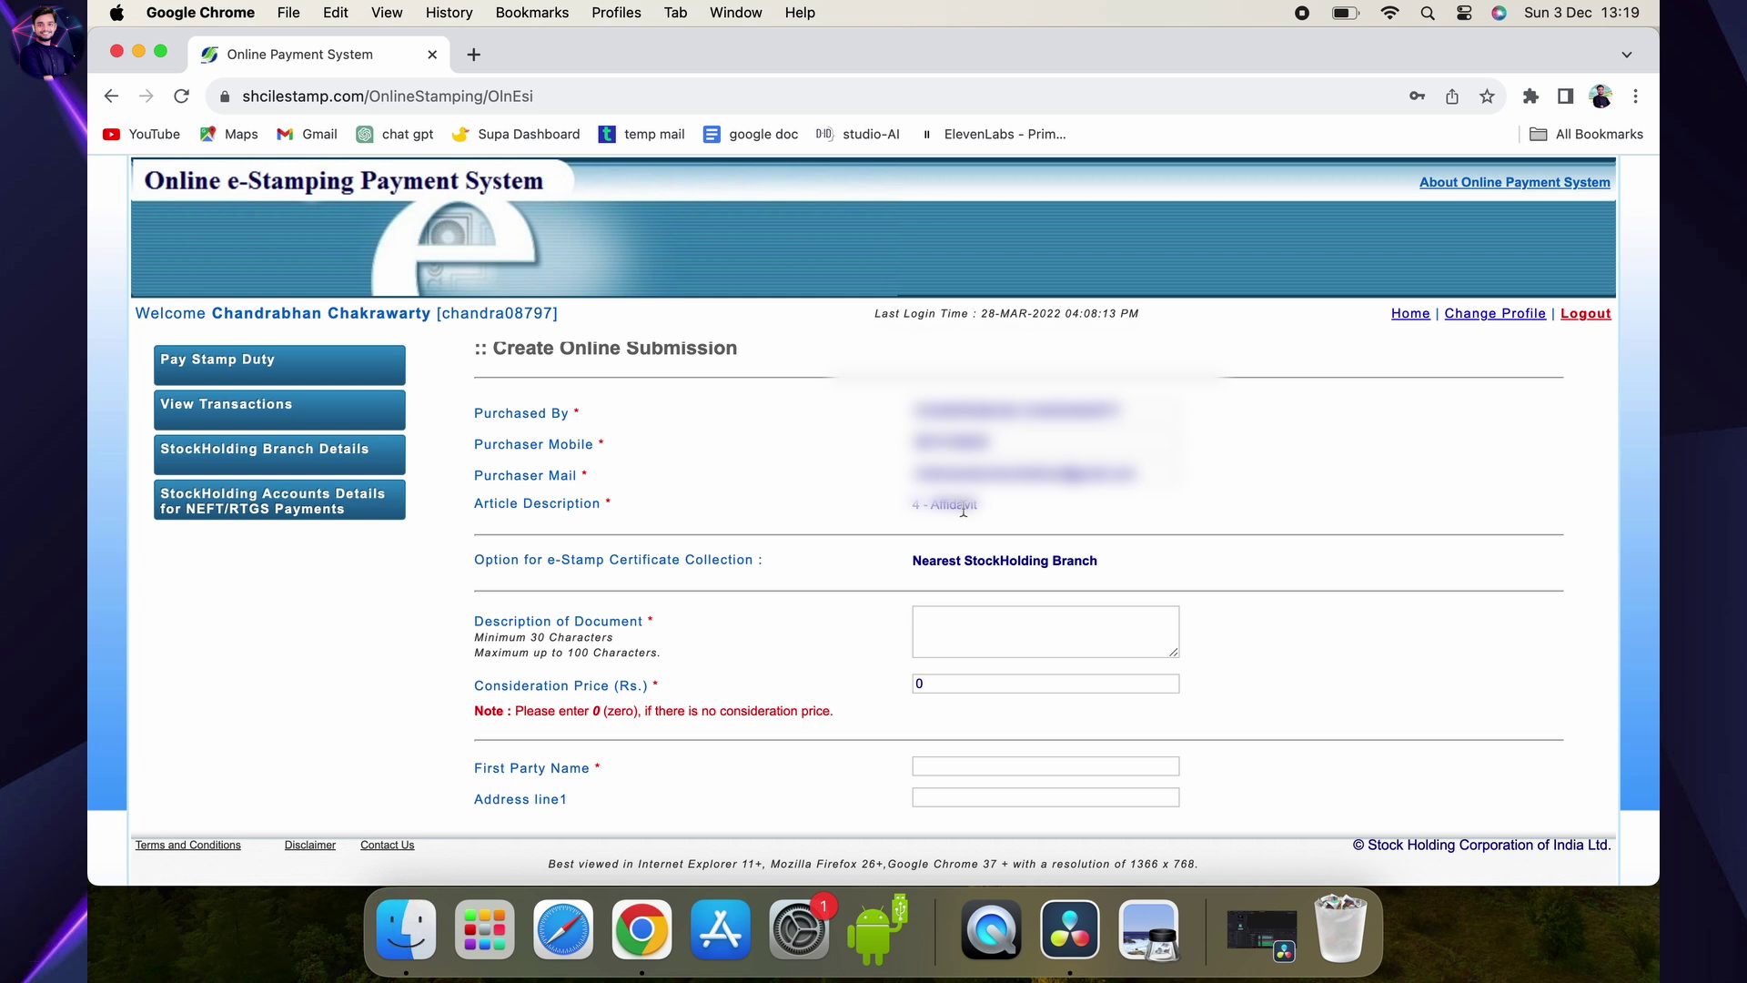
scroll(974, 508, "down", 6)
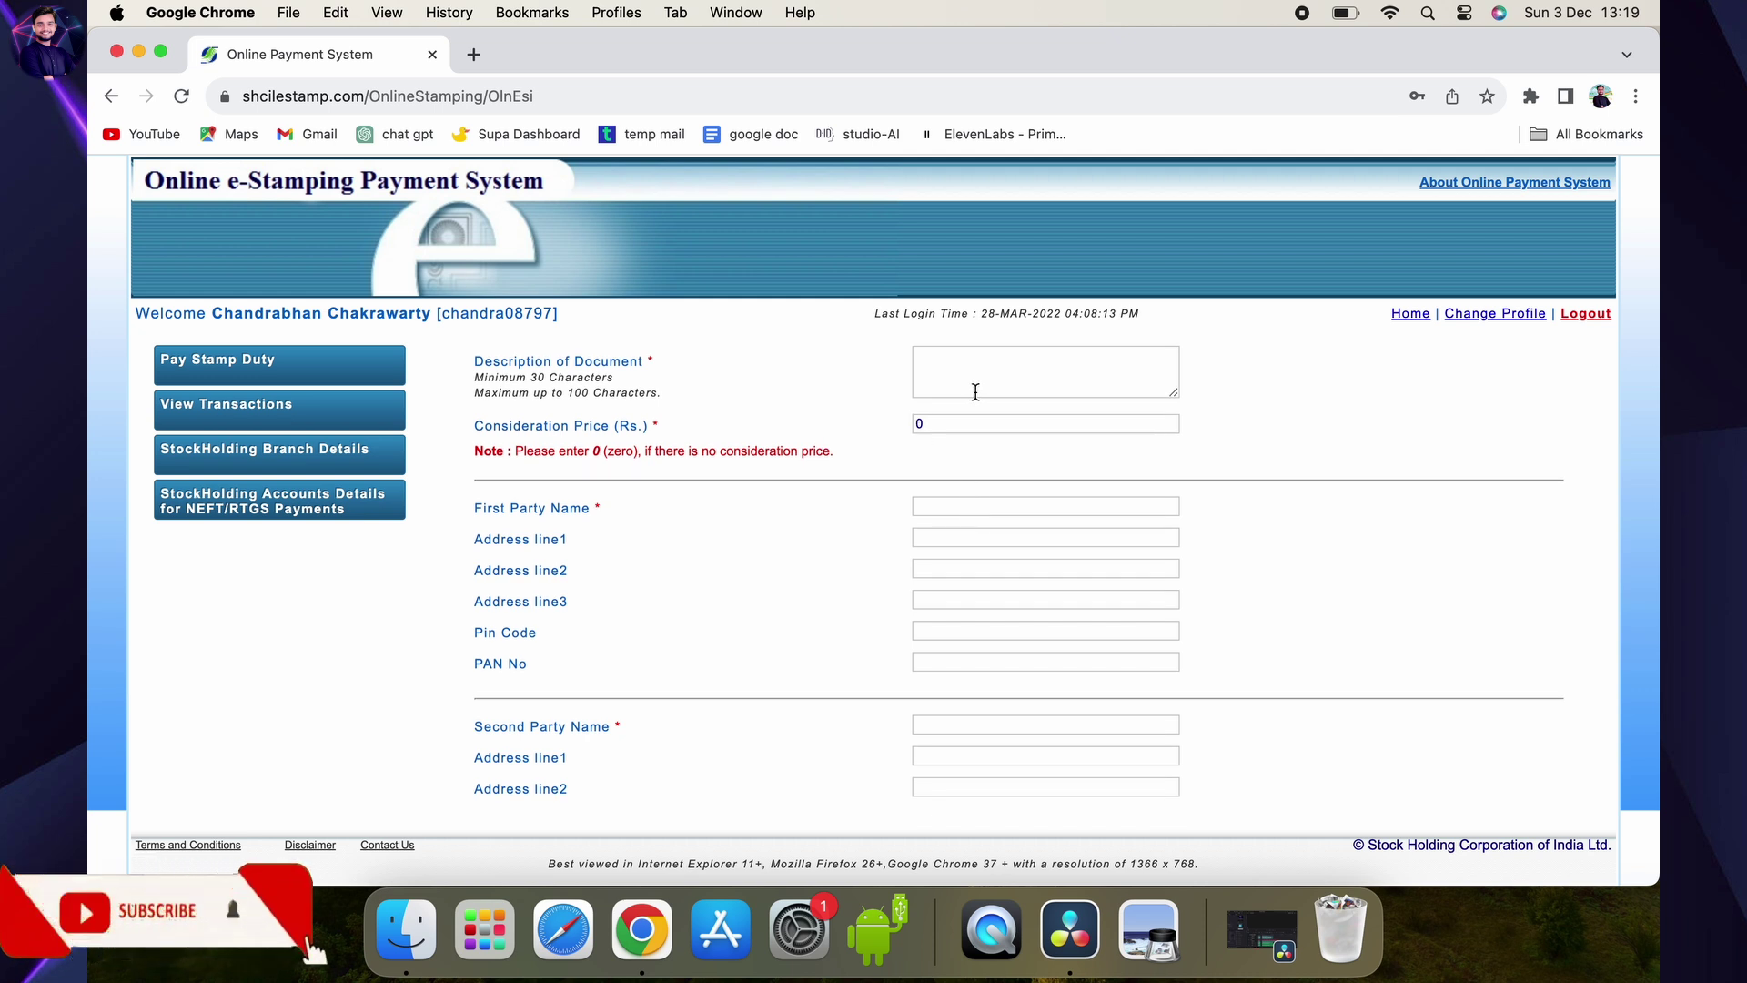
left_click(984, 429)
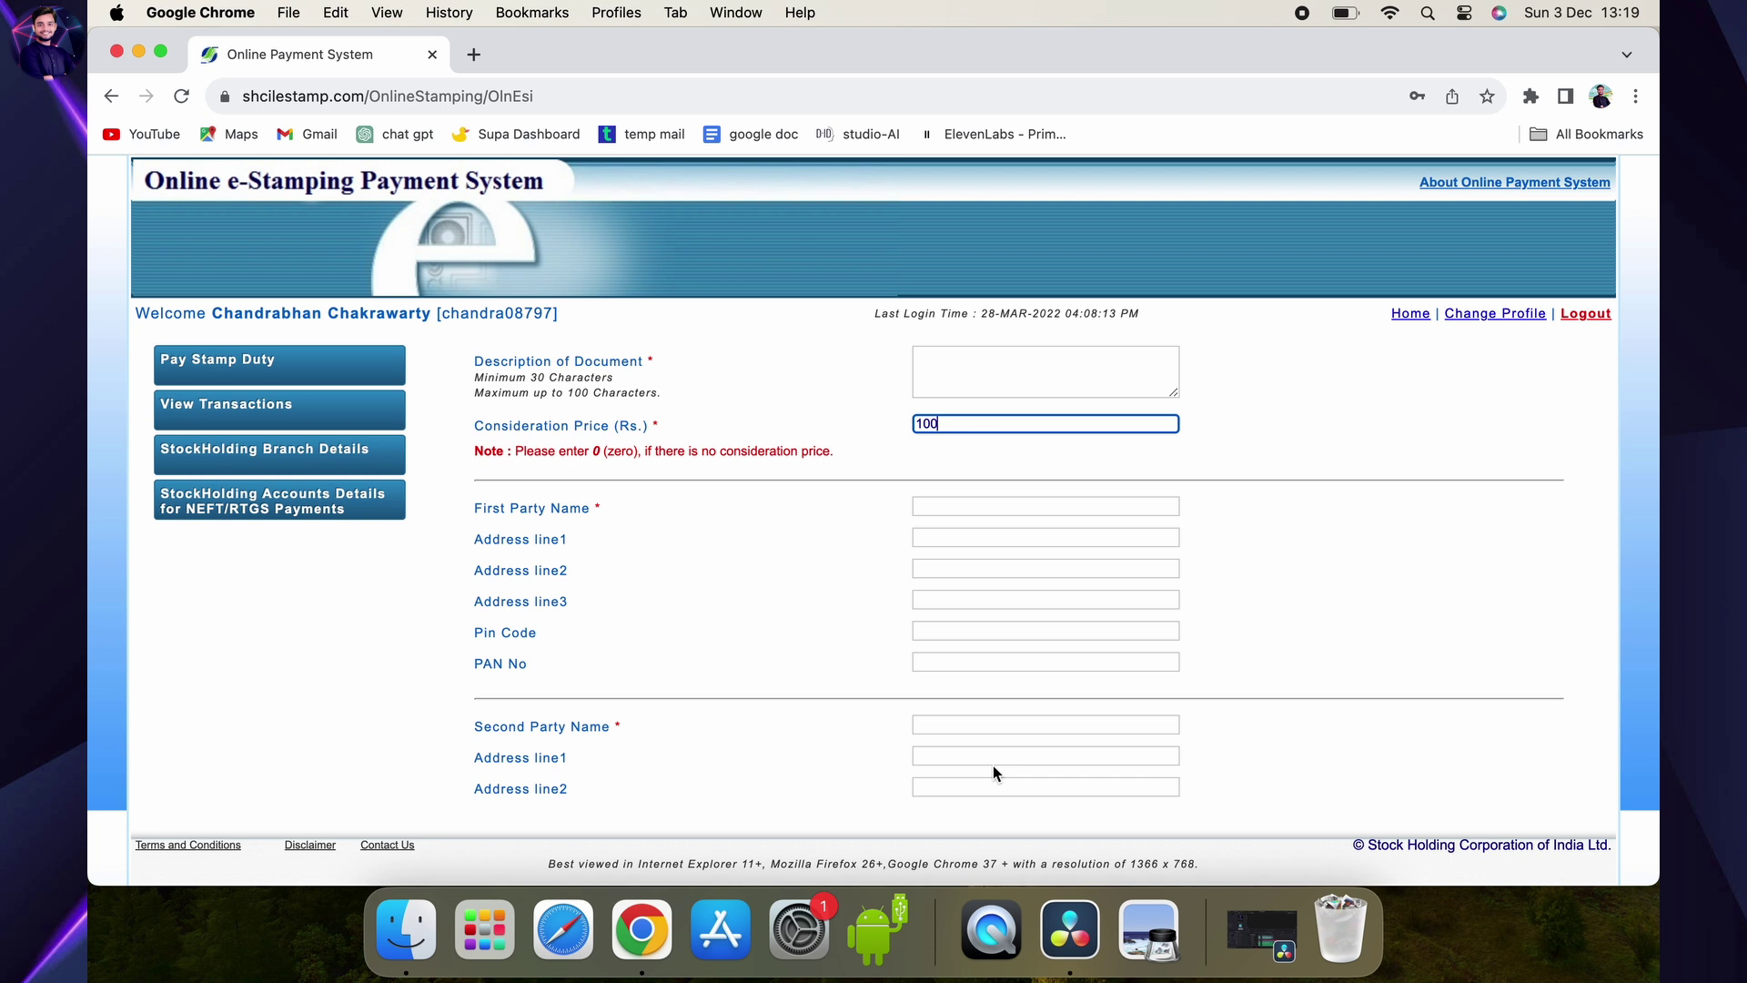
- Select Male as the gender of the person paying the stamp duty
scroll(993, 772, "down", 5)
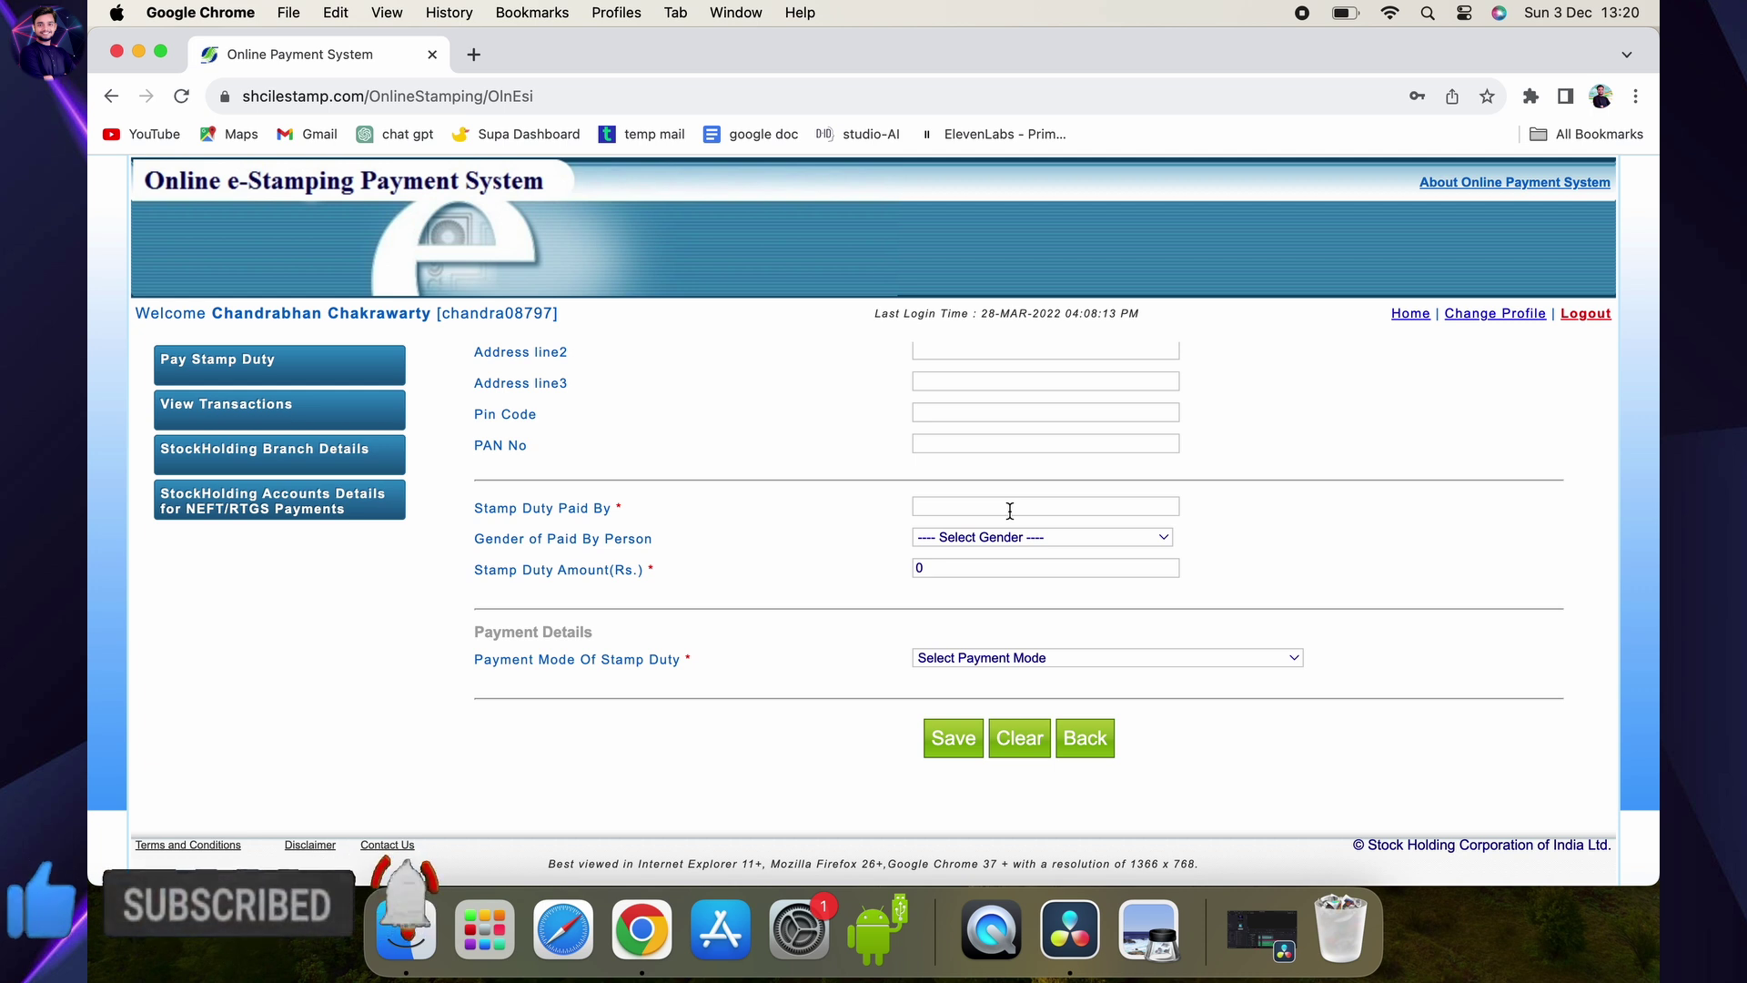
left_click(999, 537)
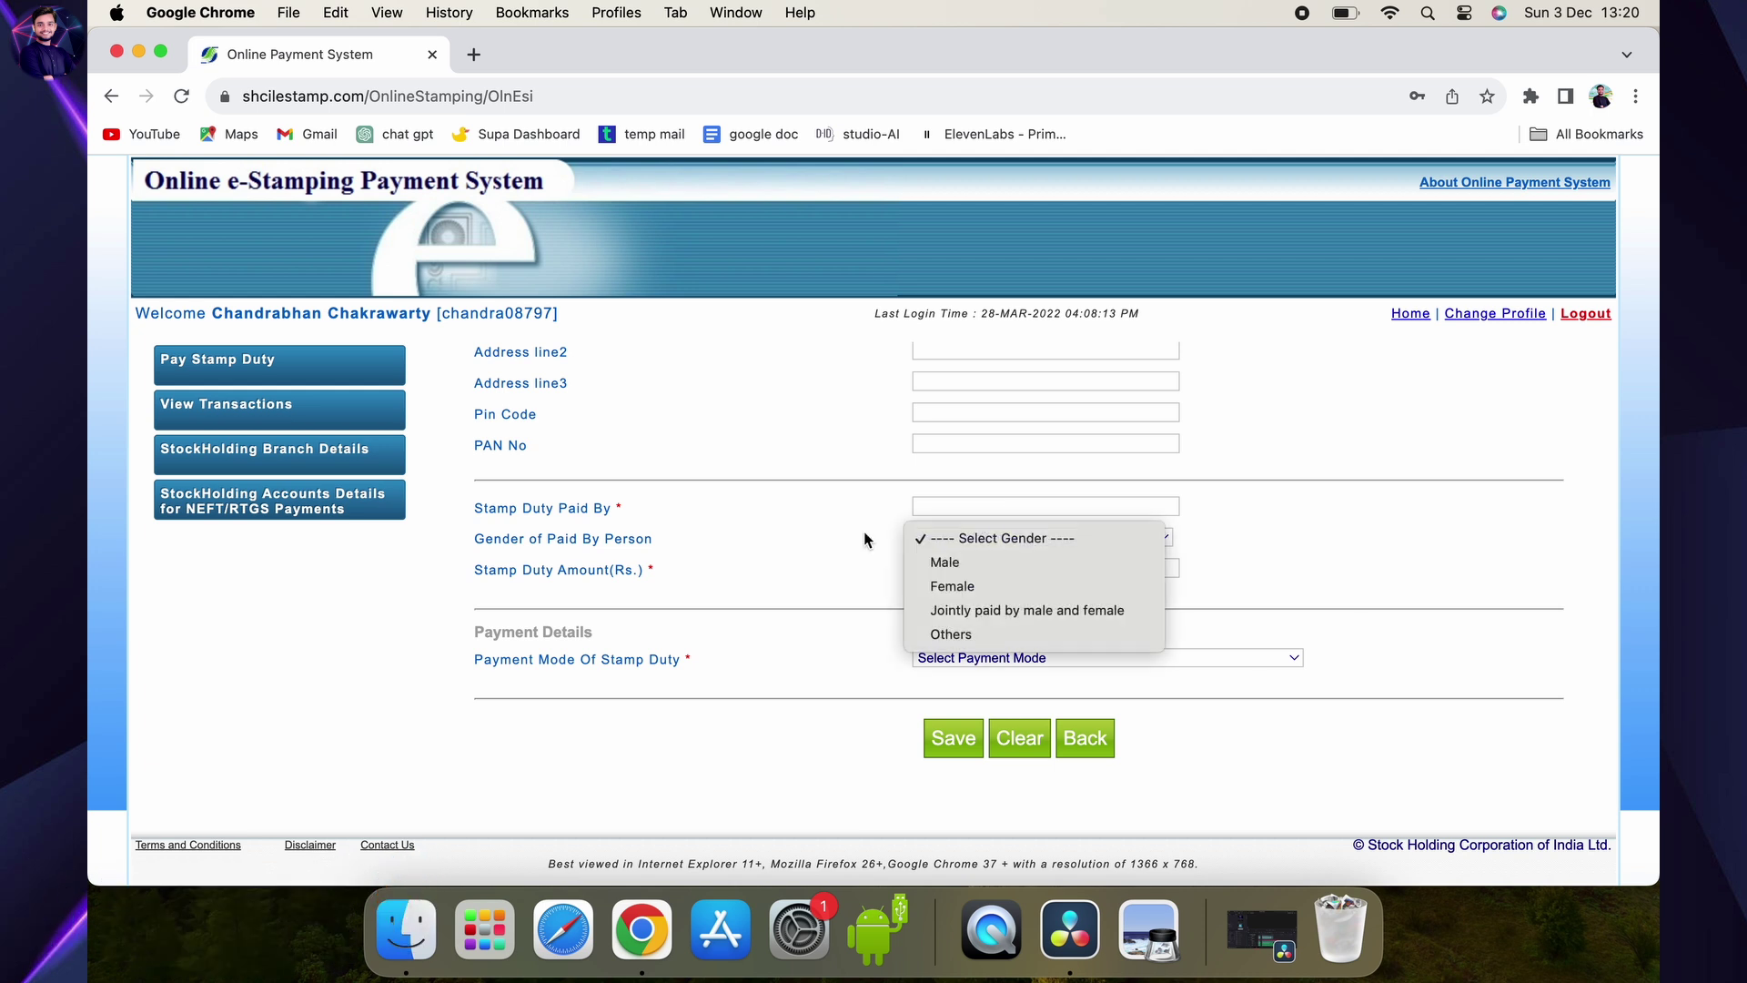
key("Escape")
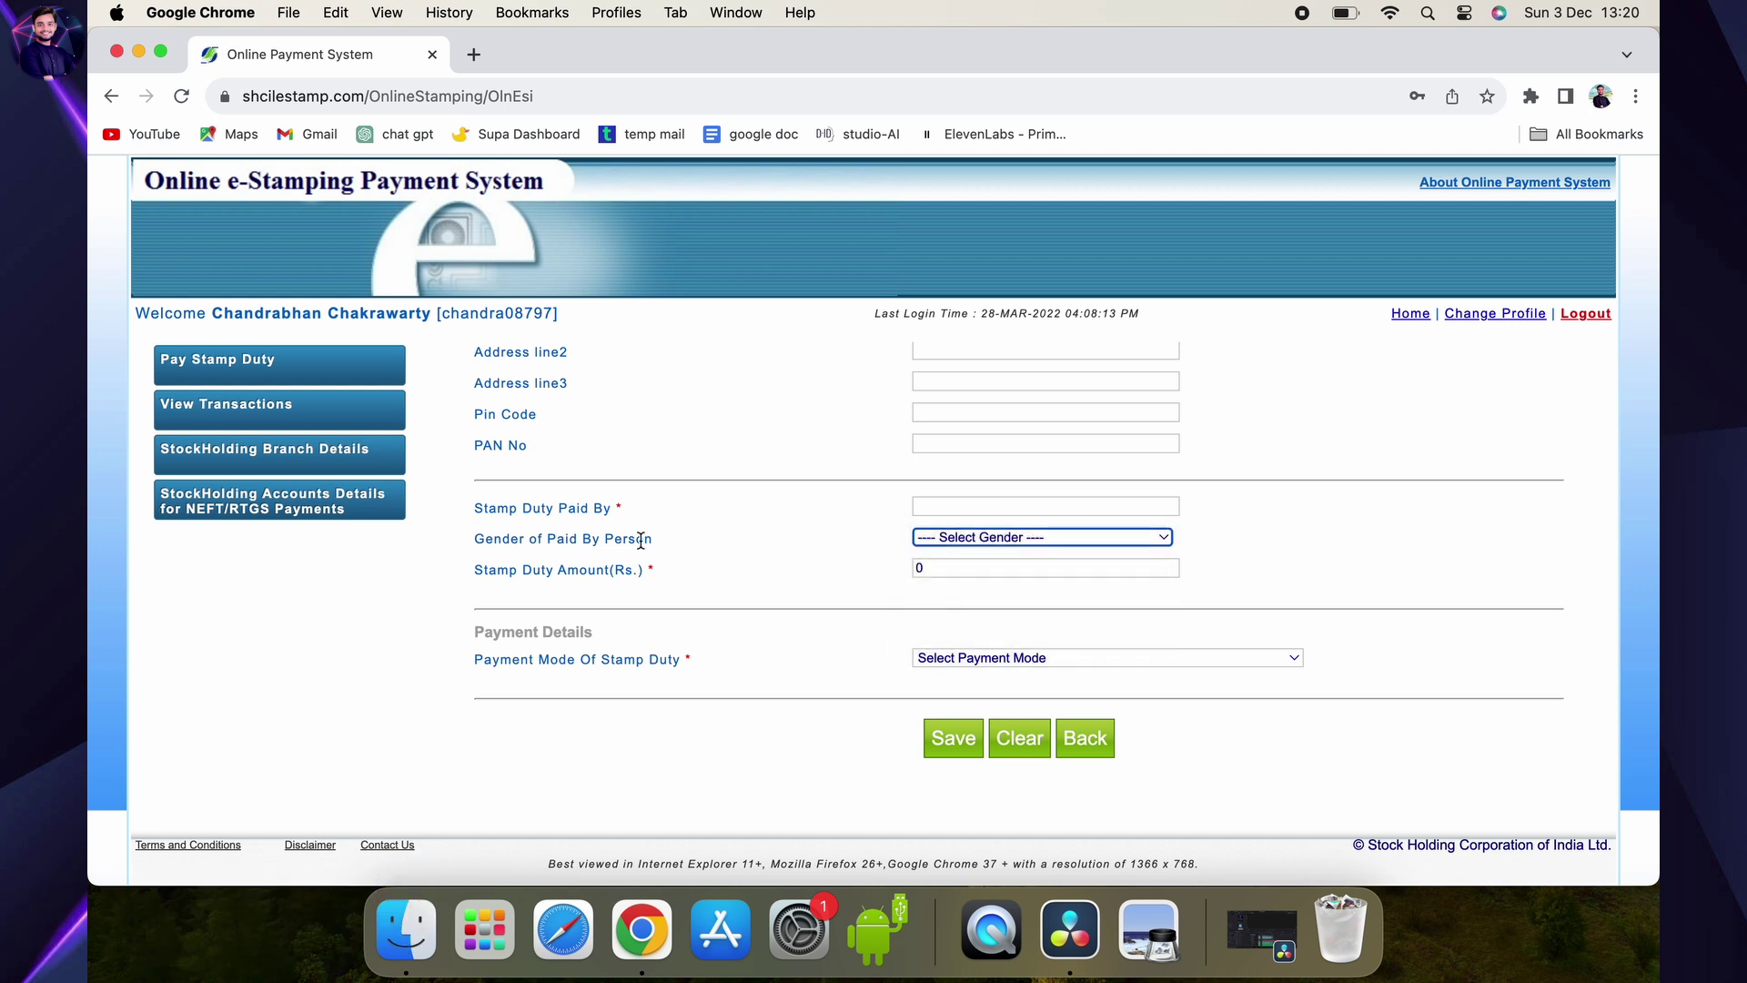
left_click(957, 541)
left_click(946, 562)
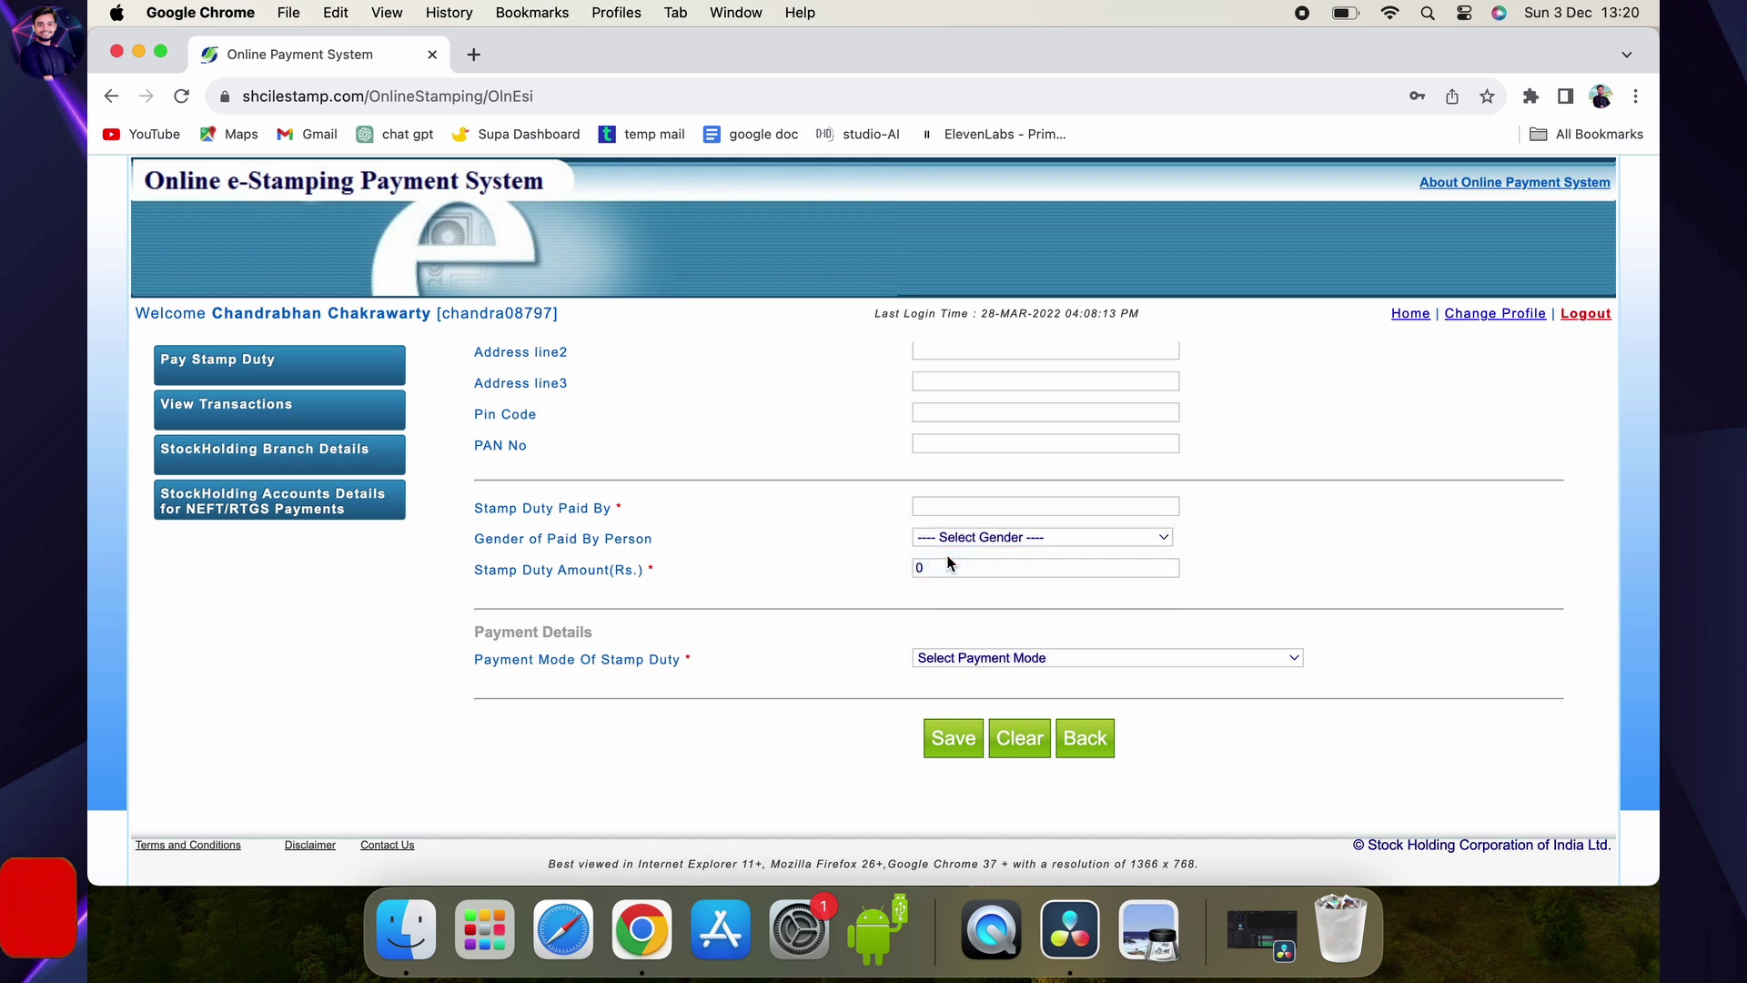
- Set the stamp duty amount to 100 rupees and acknowledge the amount in words
left_click(924, 572)
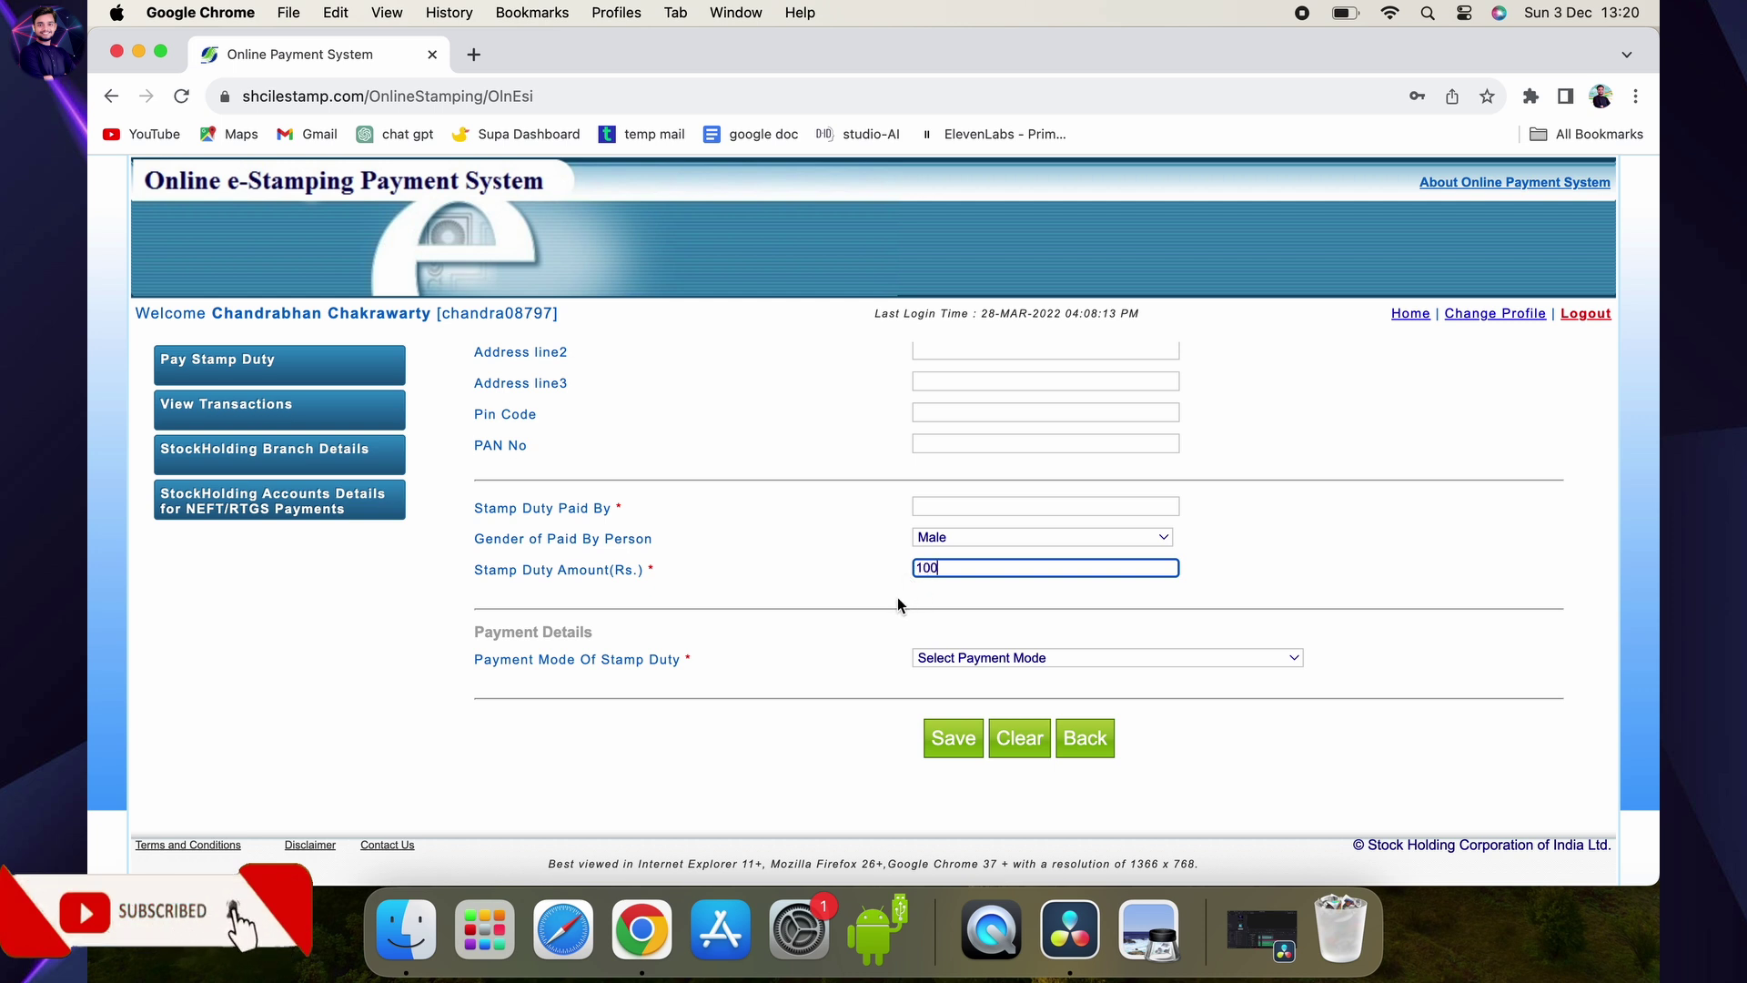
type("100")
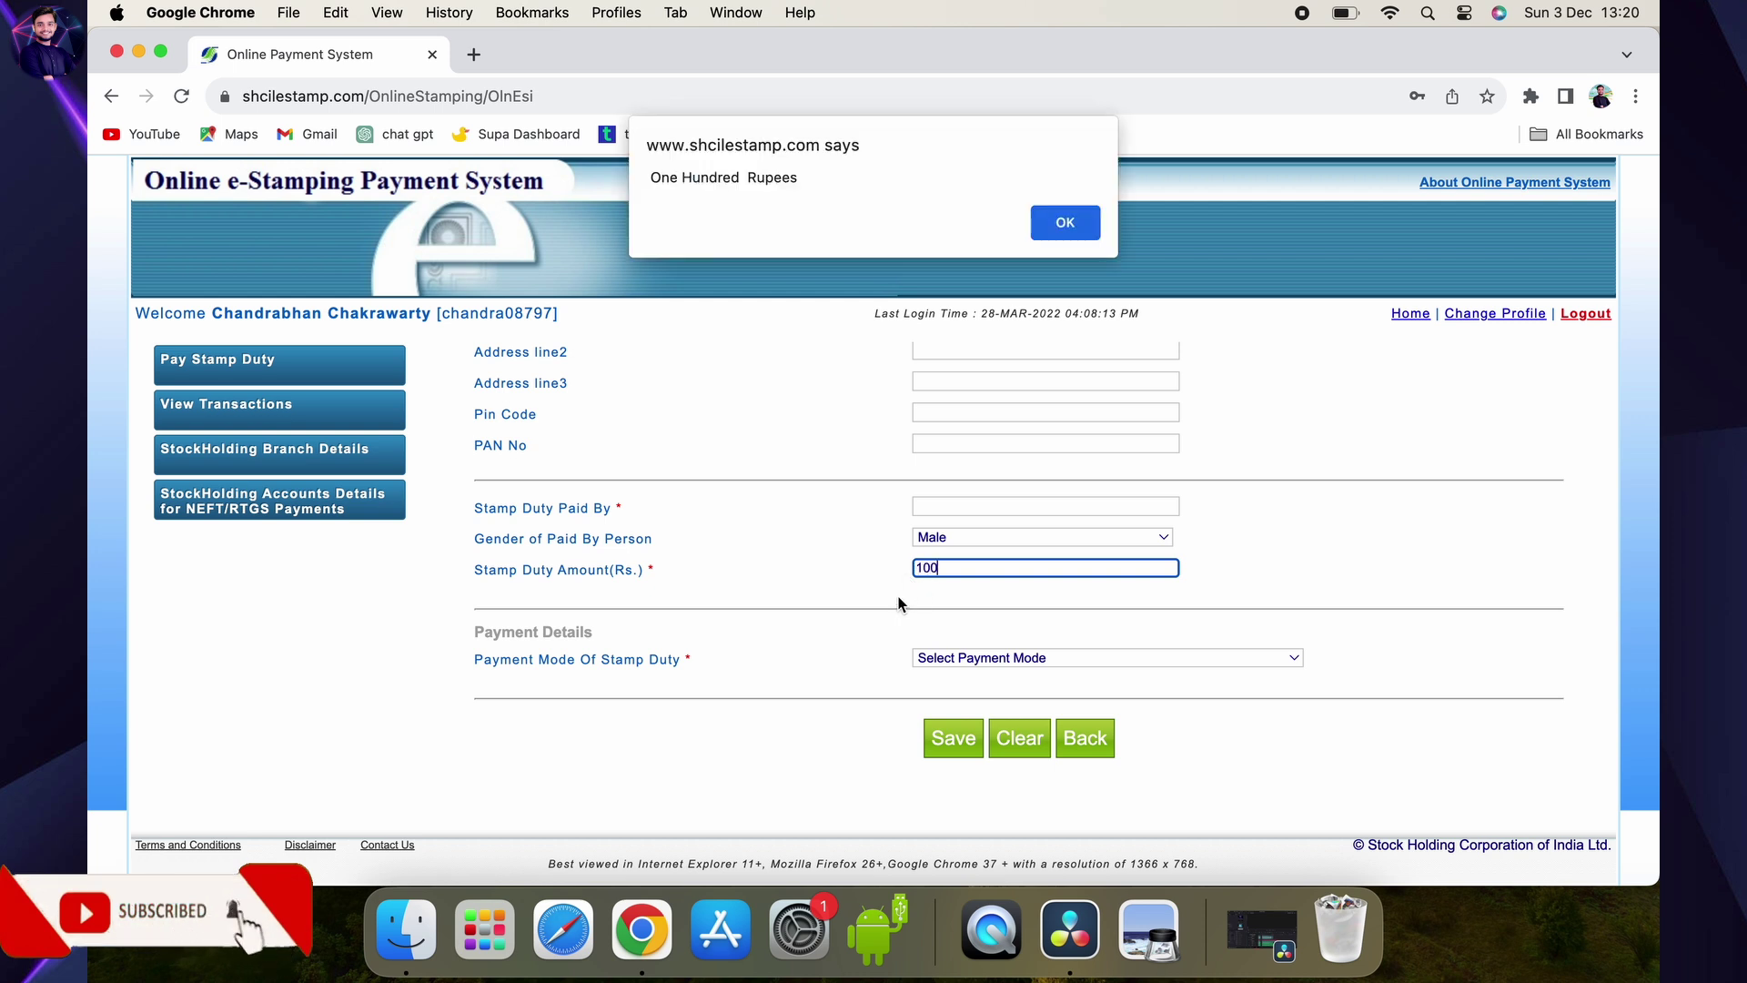
left_click(1063, 224)
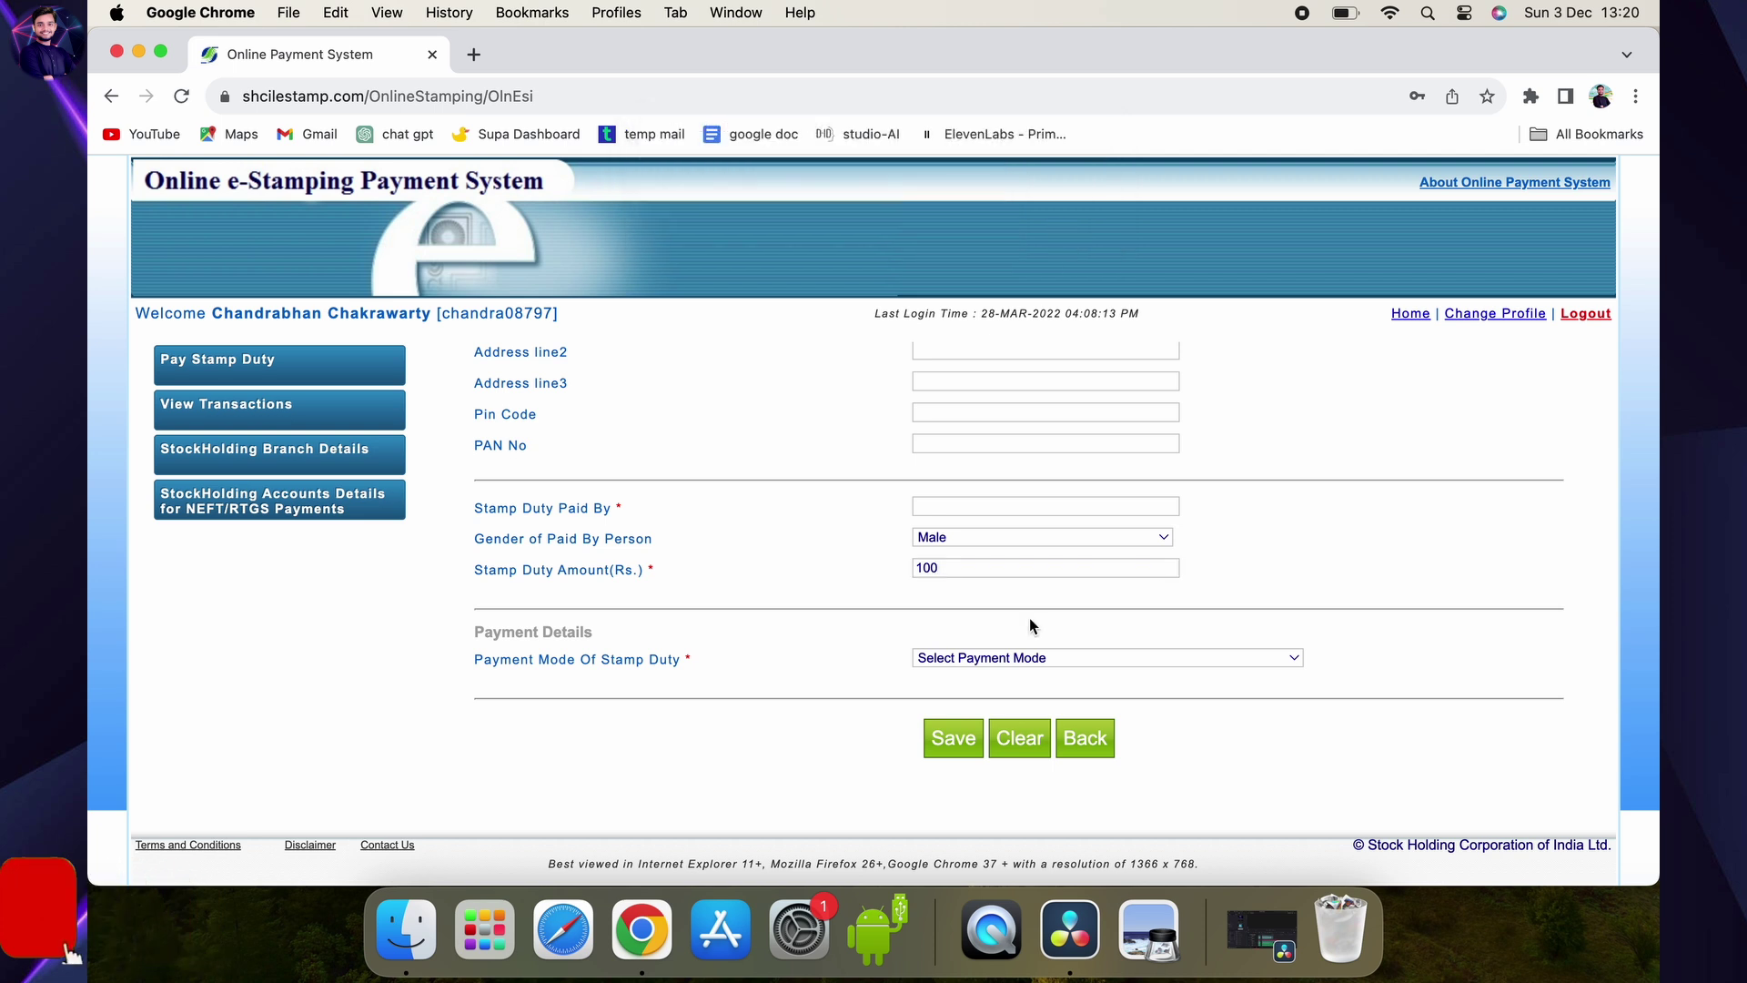
- Choose RAZORPAY Netbanking, Debit Cards and UPI as the stamp duty payment mode and save the submission
left_click(998, 675)
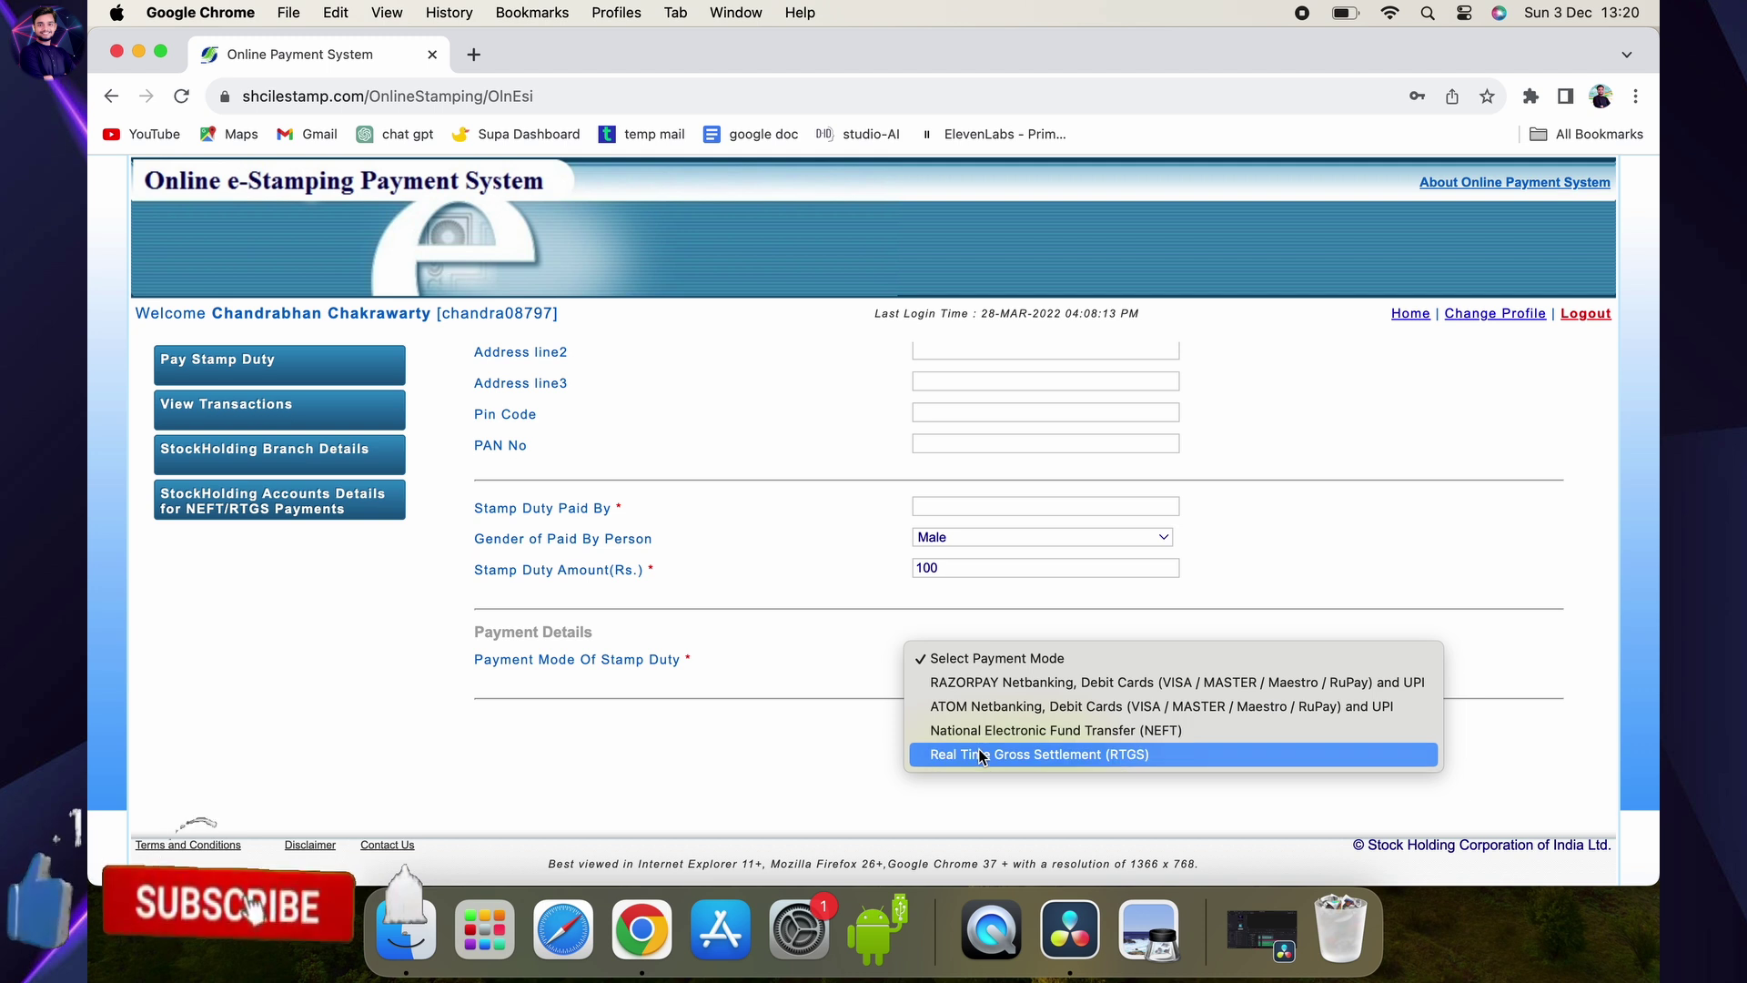
left_click(1009, 688)
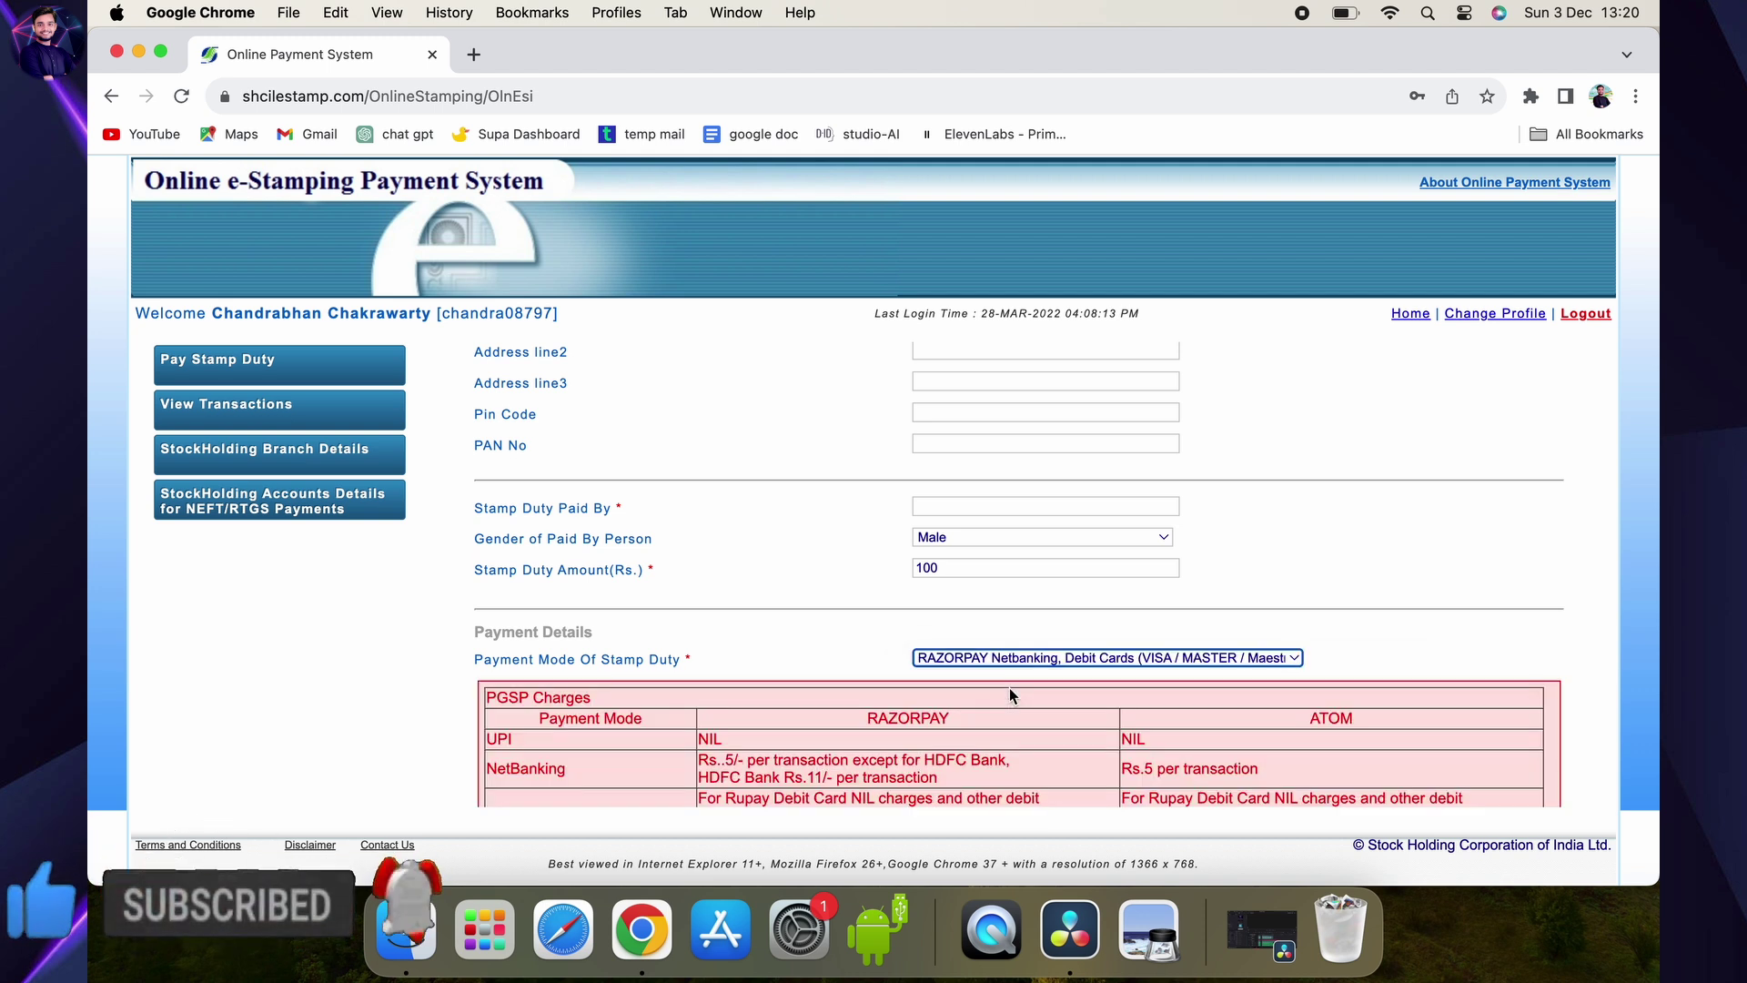
scroll(1008, 691, "down", 5)
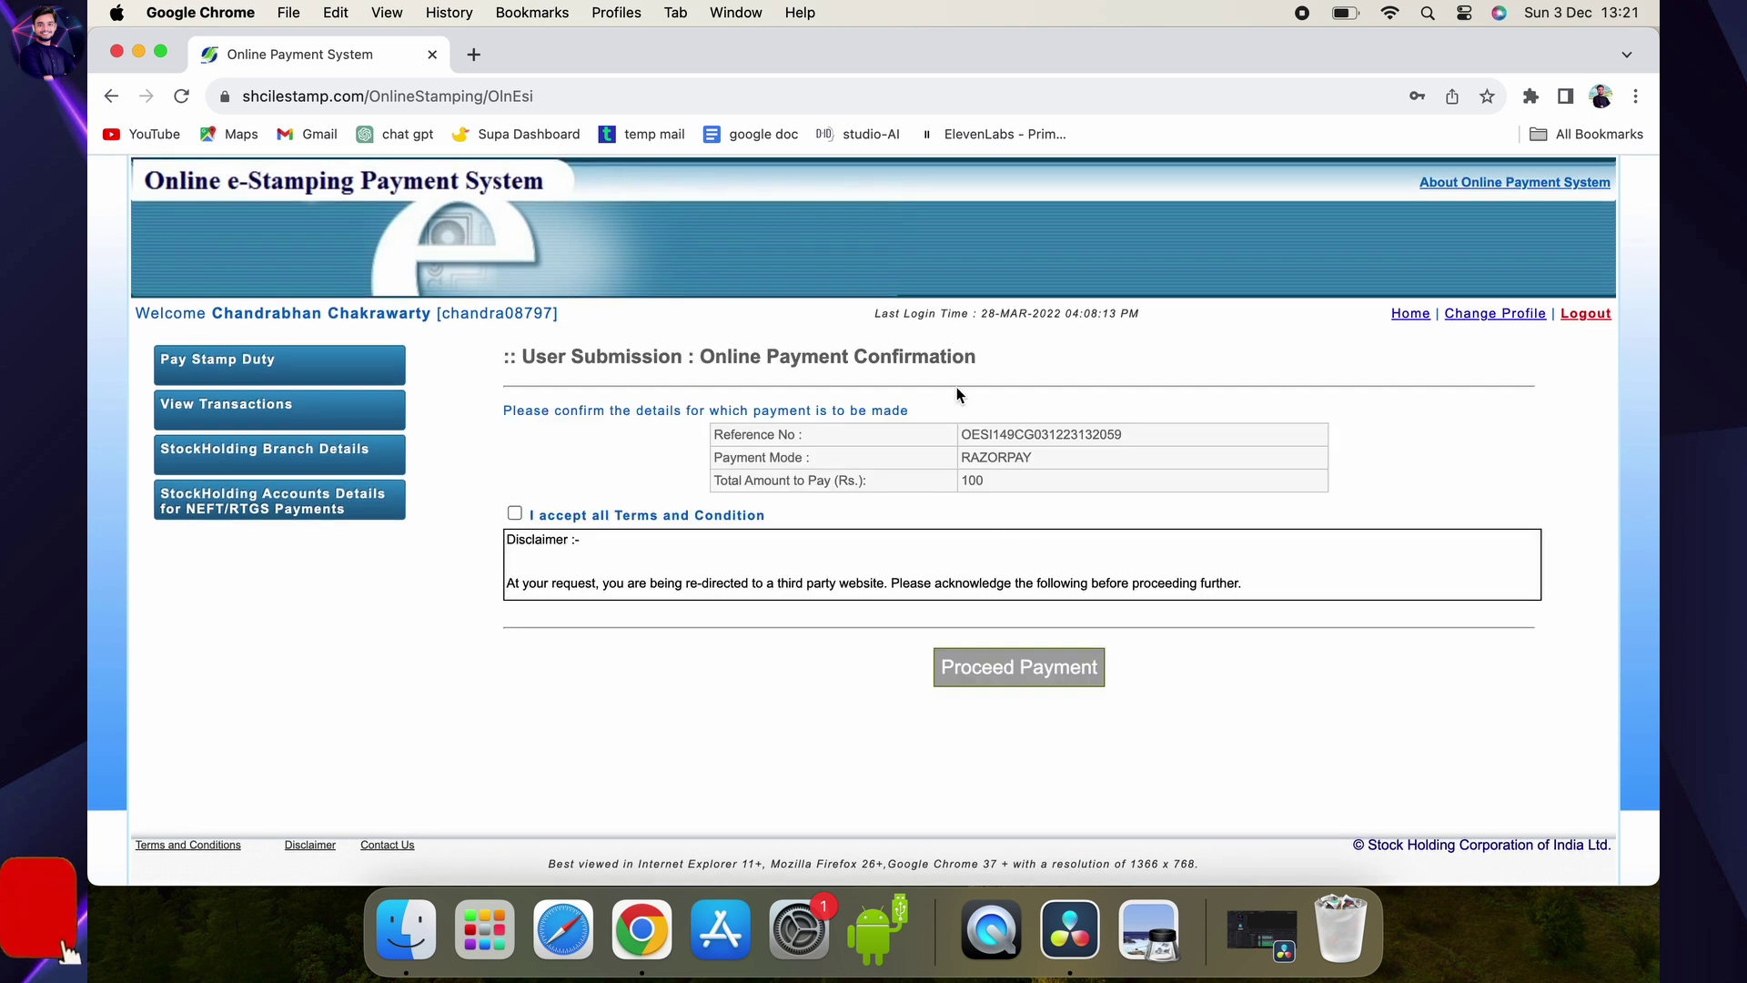
- Check the reference number and total amount, accept all terms and conditions, and proceed to the payment
left_click_drag(969, 435, 1111, 435)
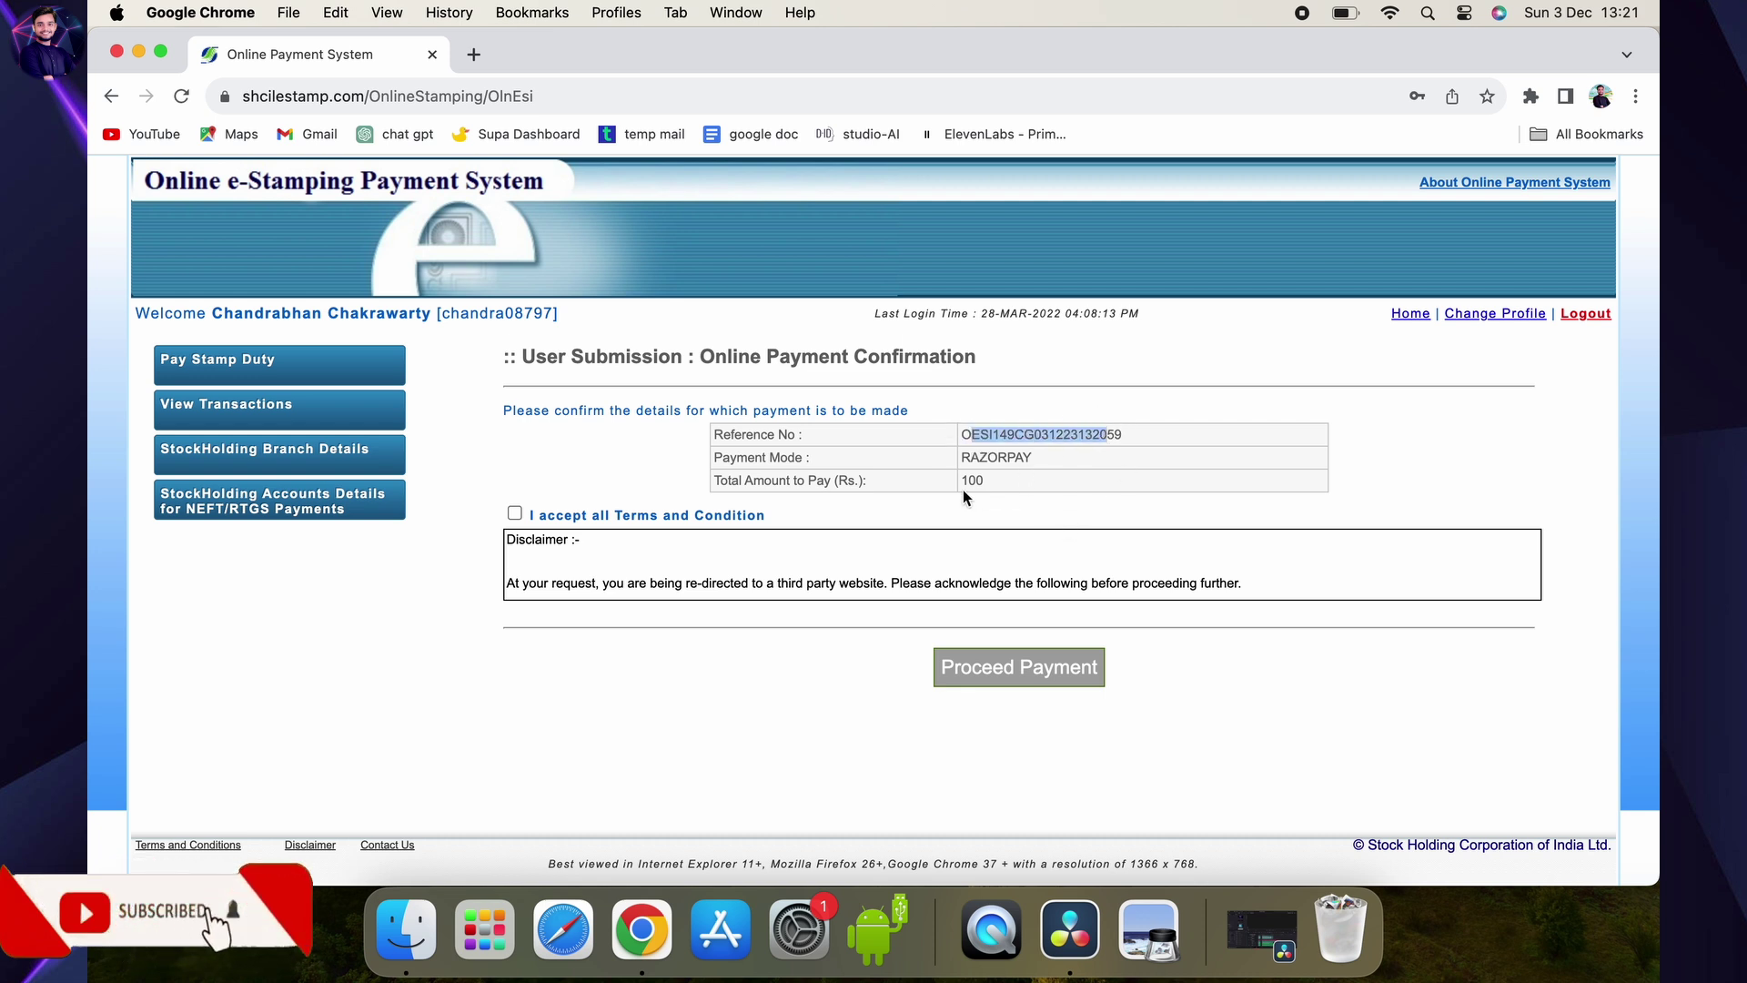
left_click_drag(963, 475, 998, 480)
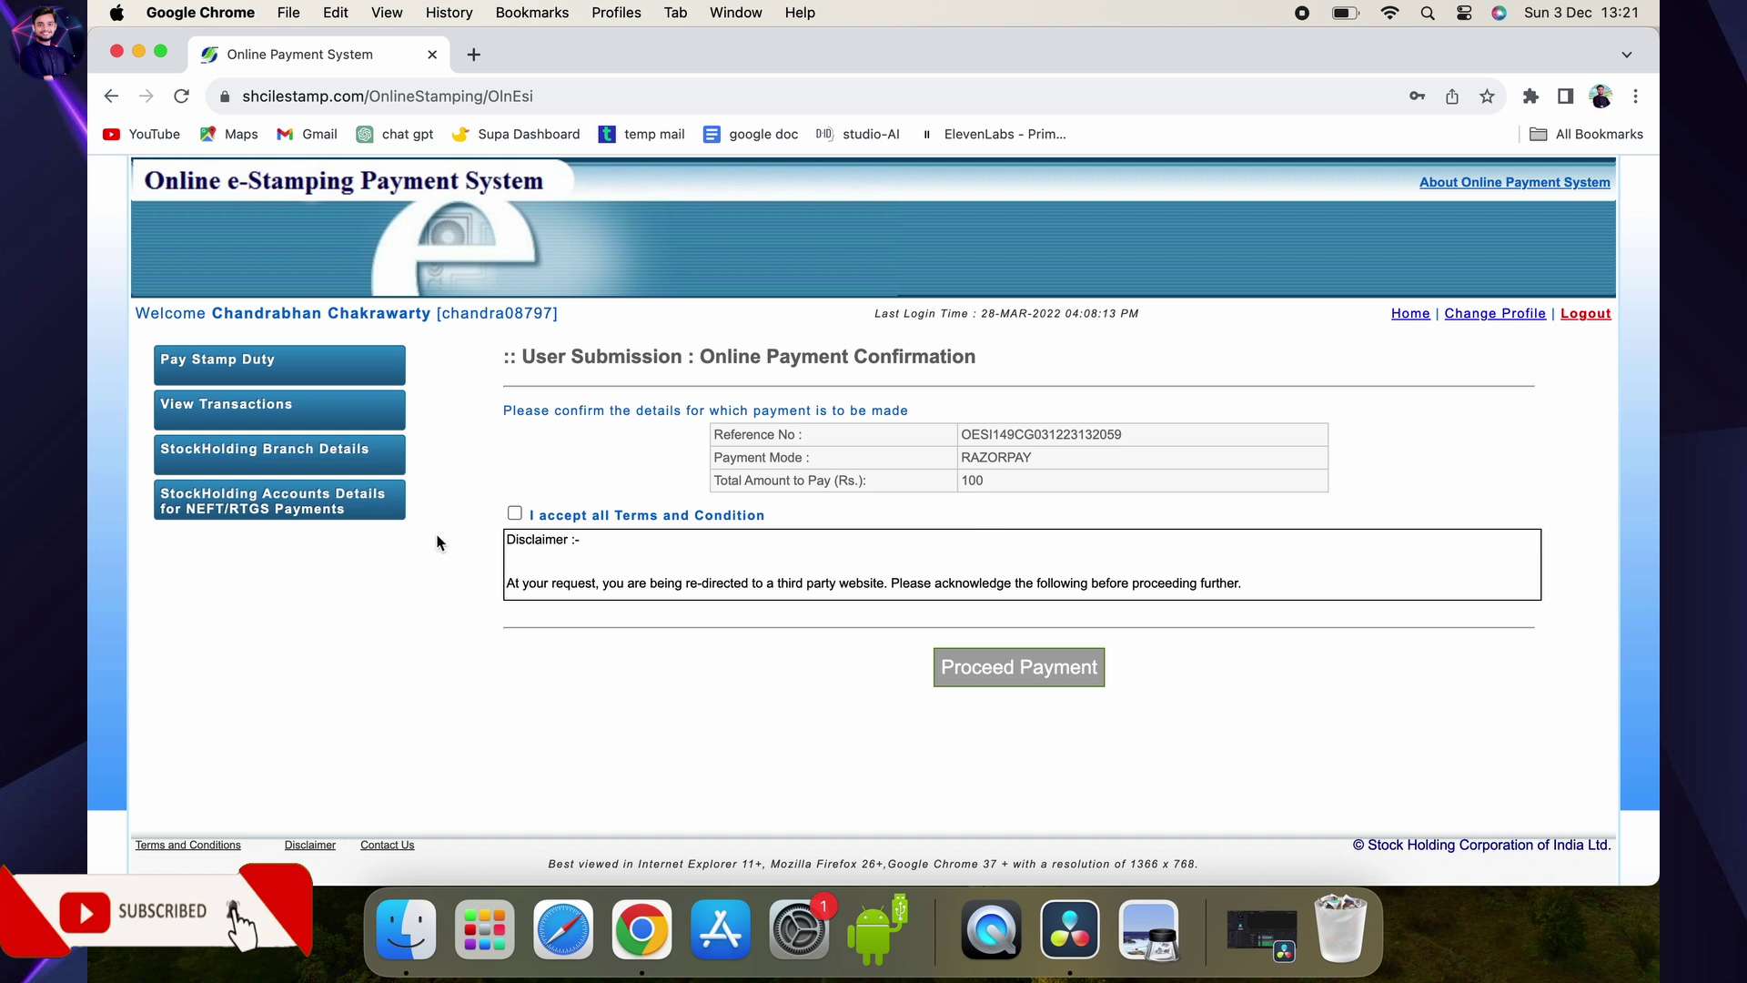
left_click(515, 514)
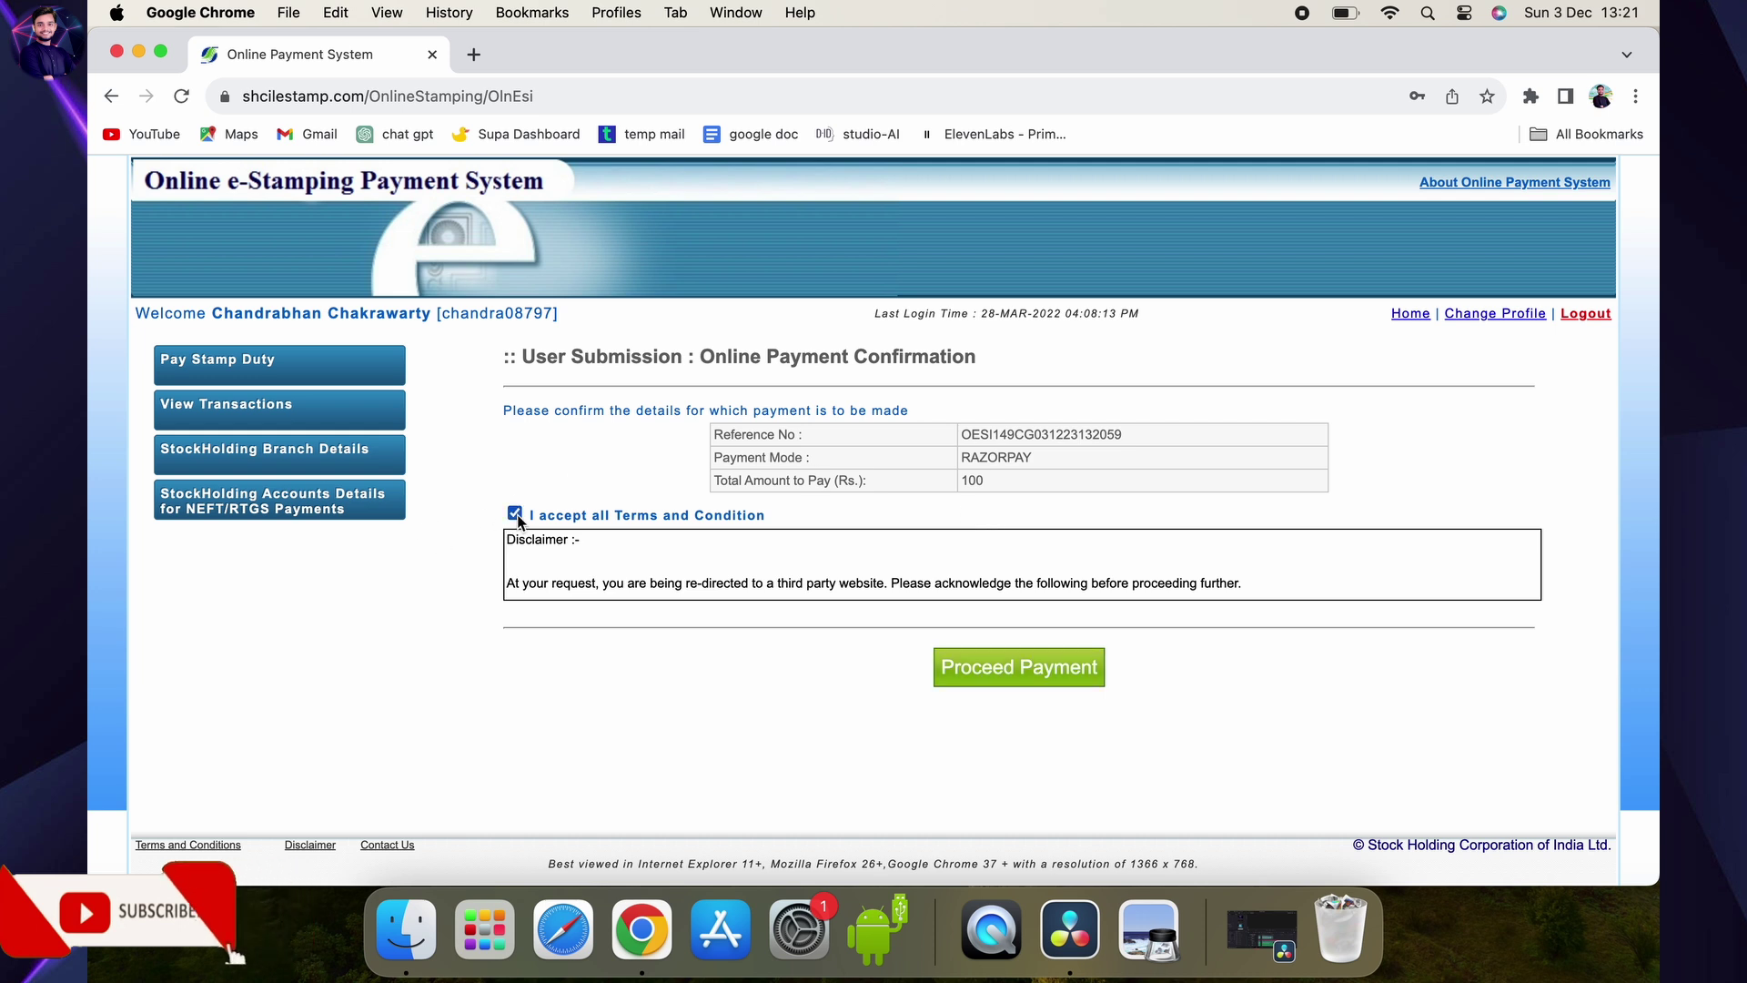
left_click(1019, 673)
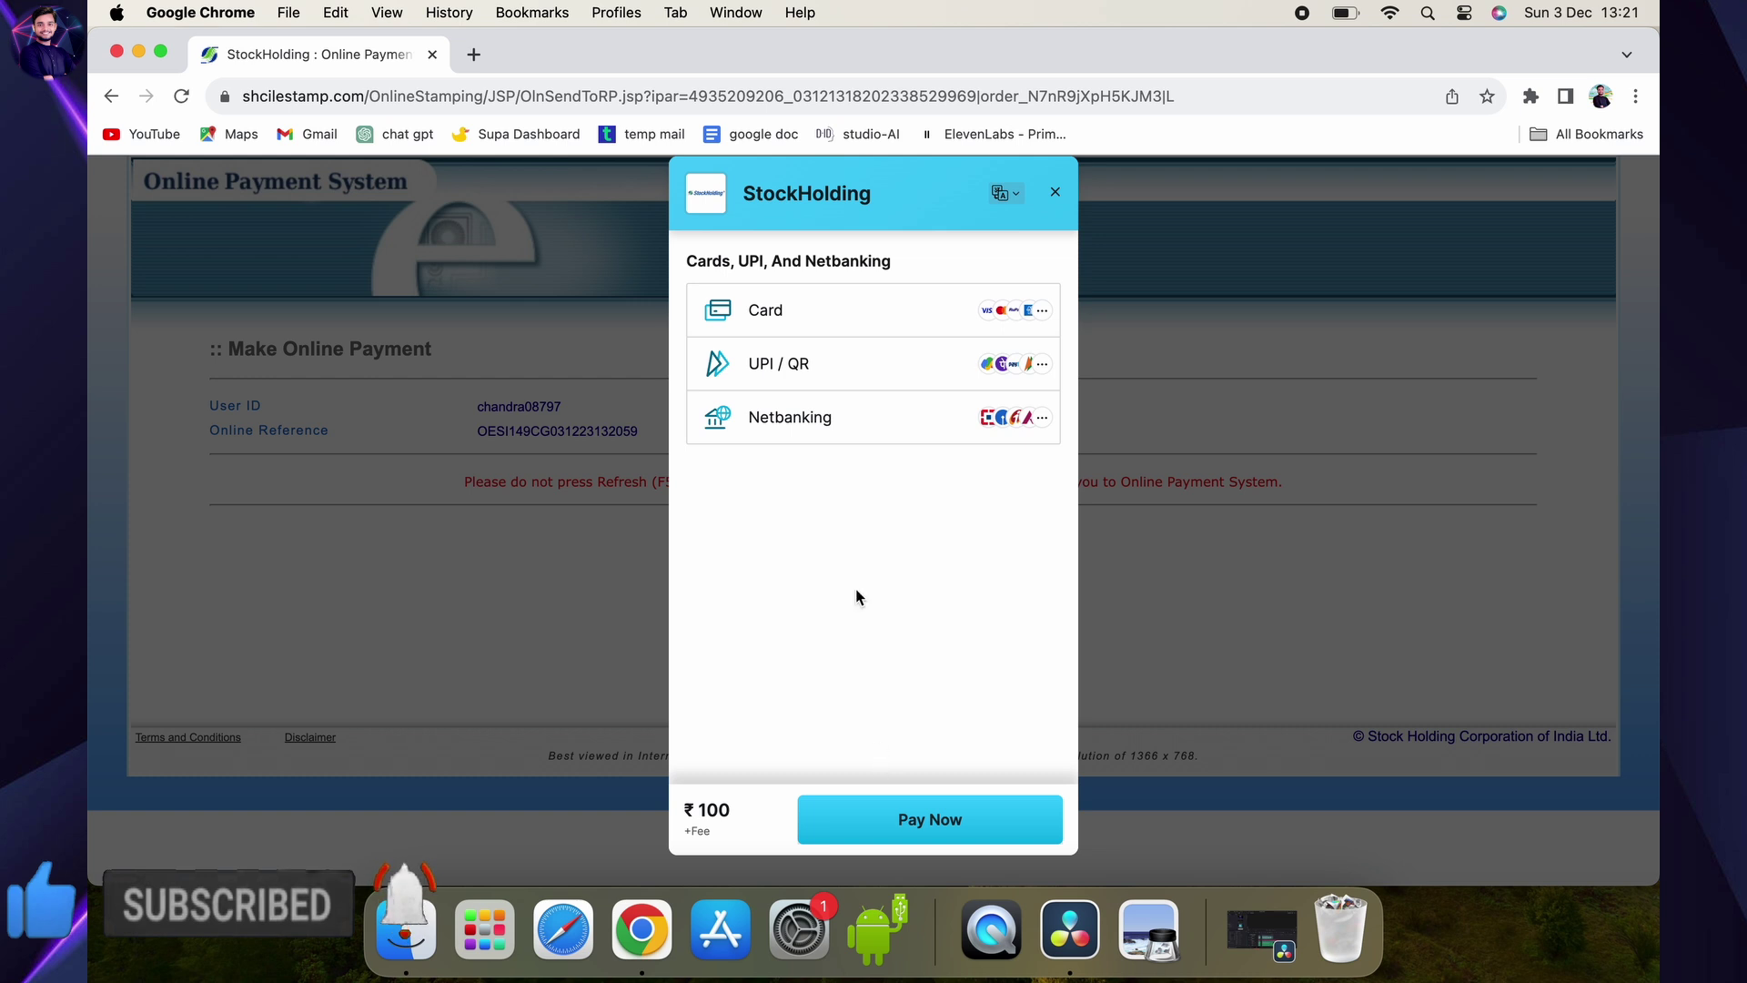
- Choose UPI / QR as the StockHolding payment method and request the QR code
left_click(846, 375)
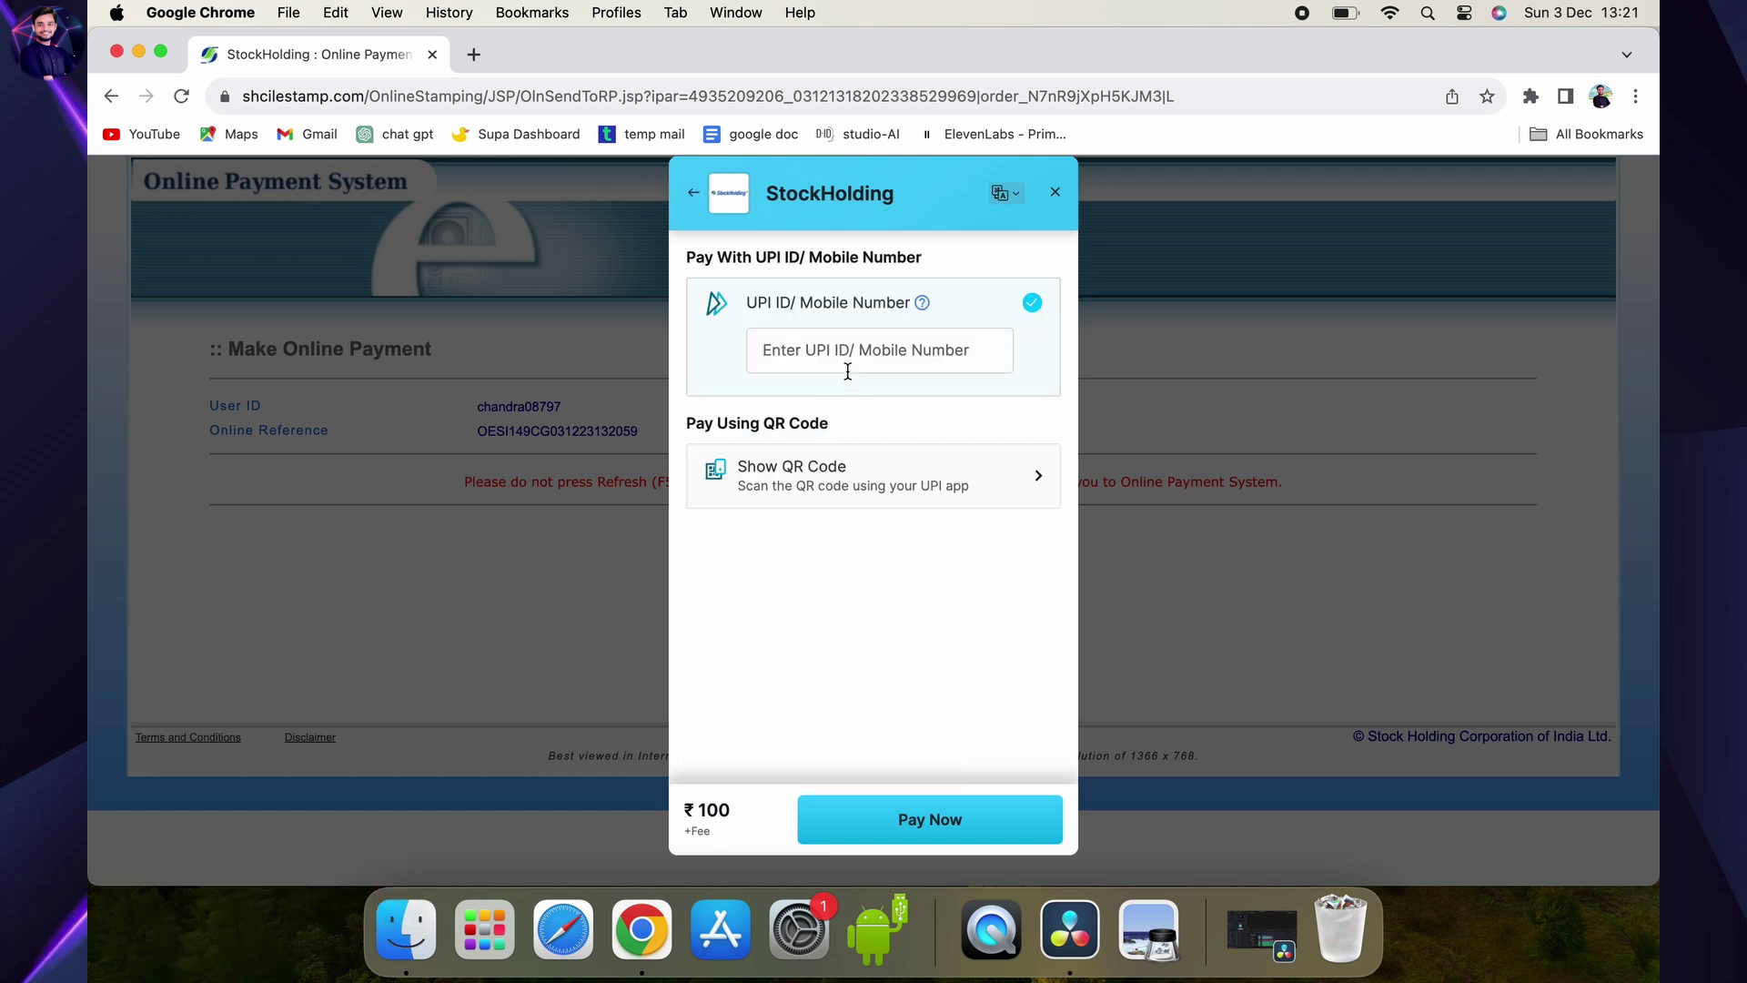
left_click(867, 364)
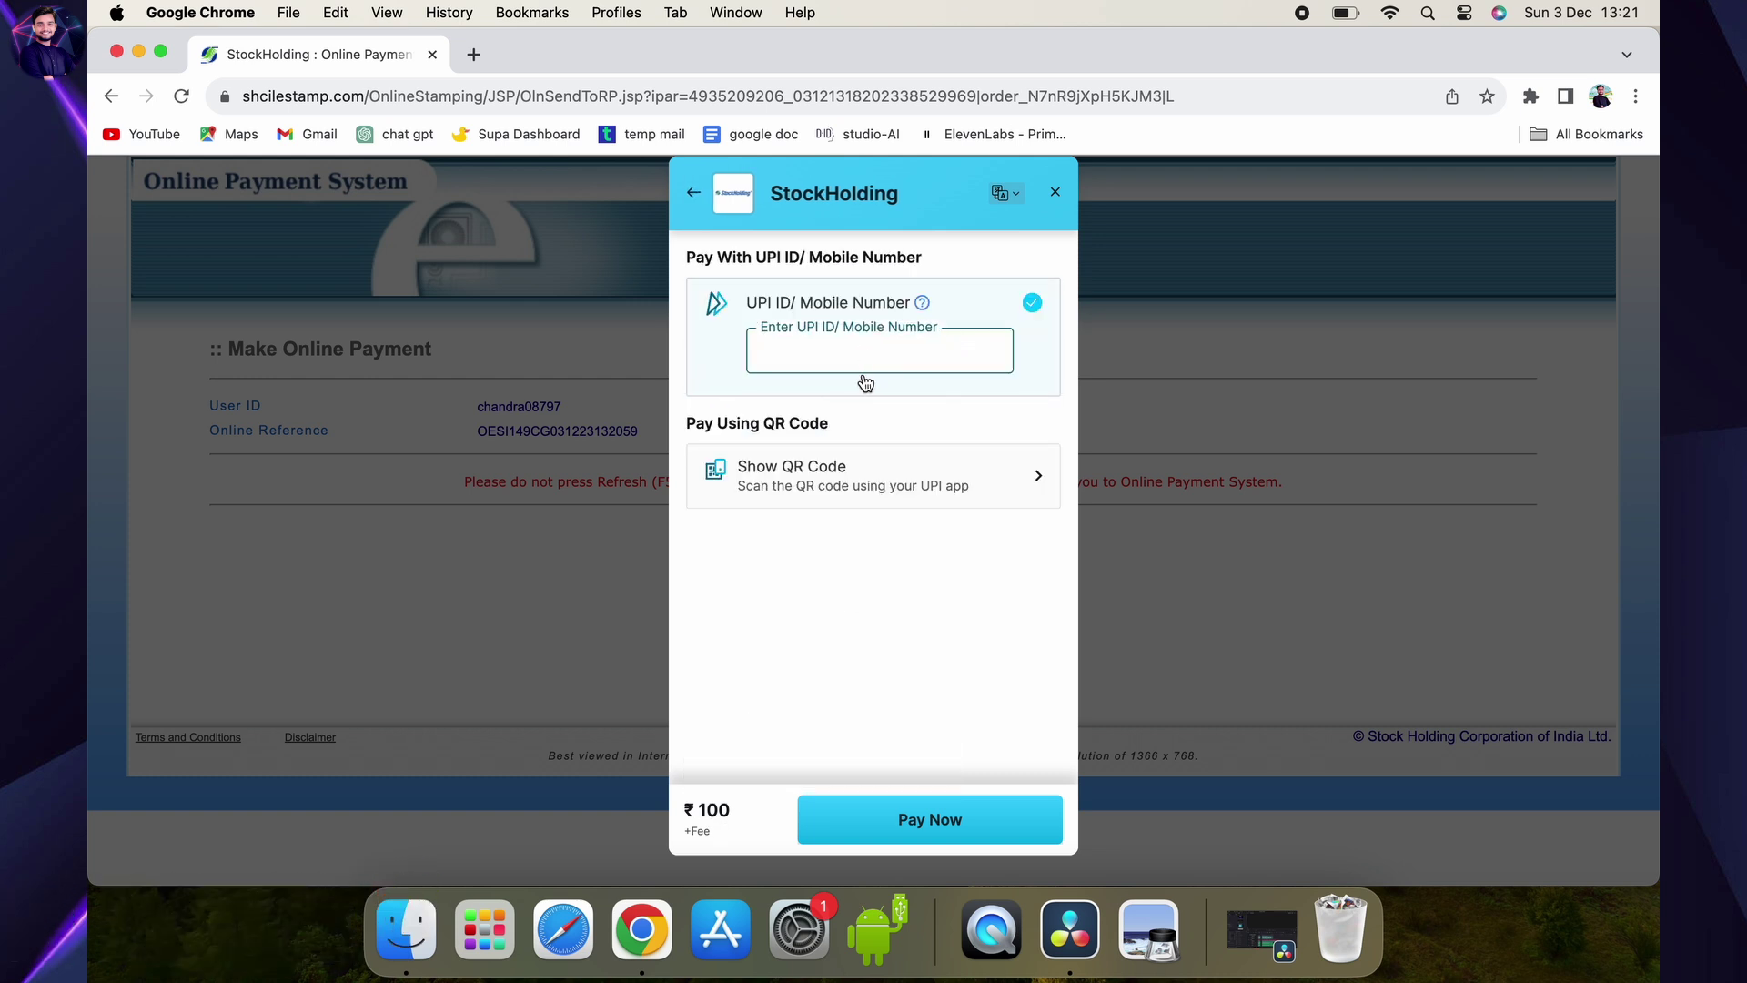
left_click(809, 466)
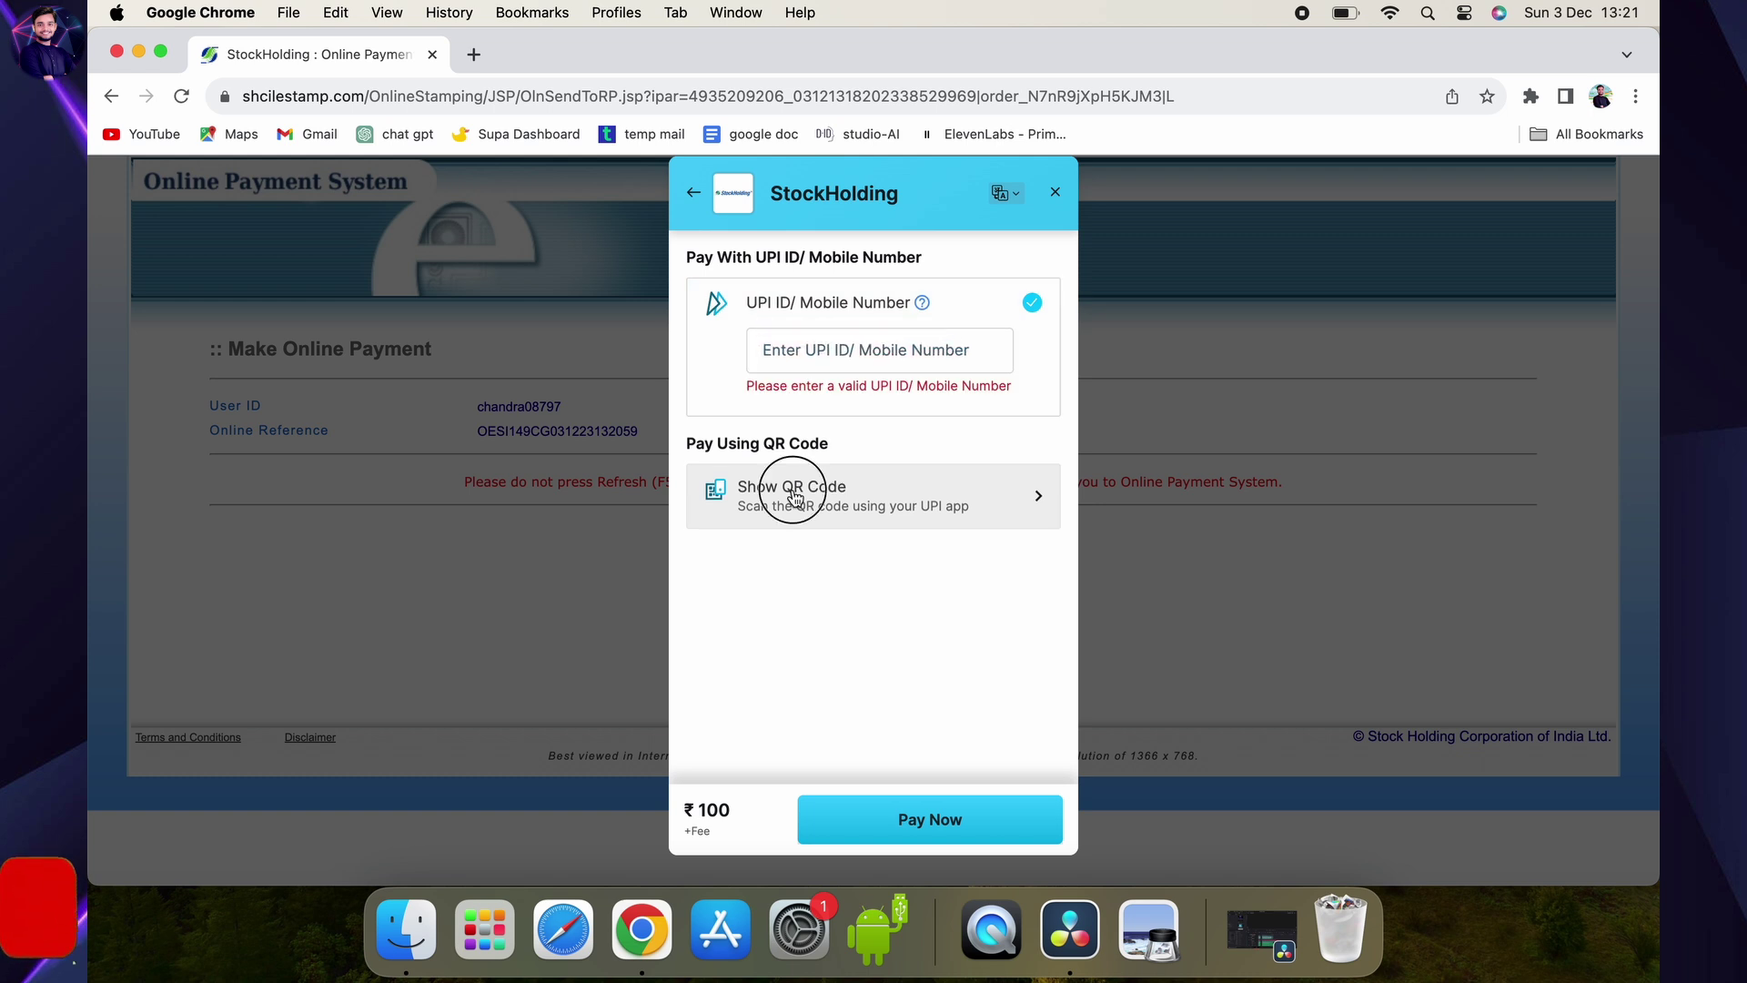
left_click(793, 491)
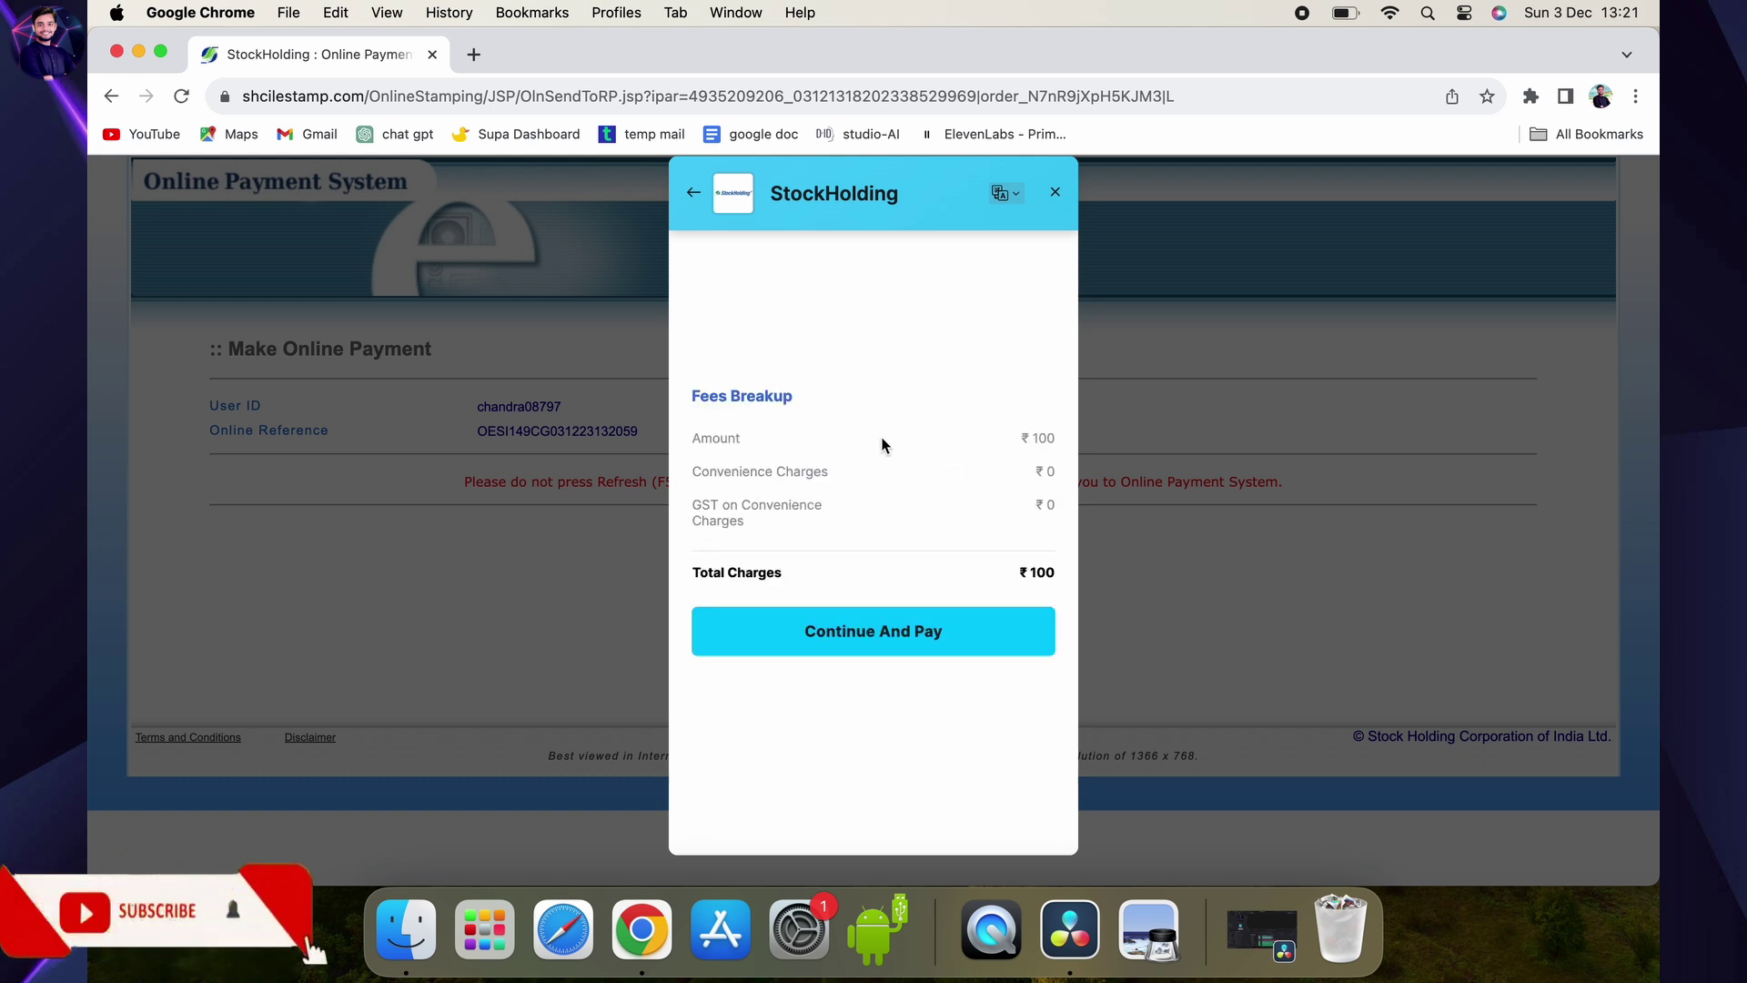